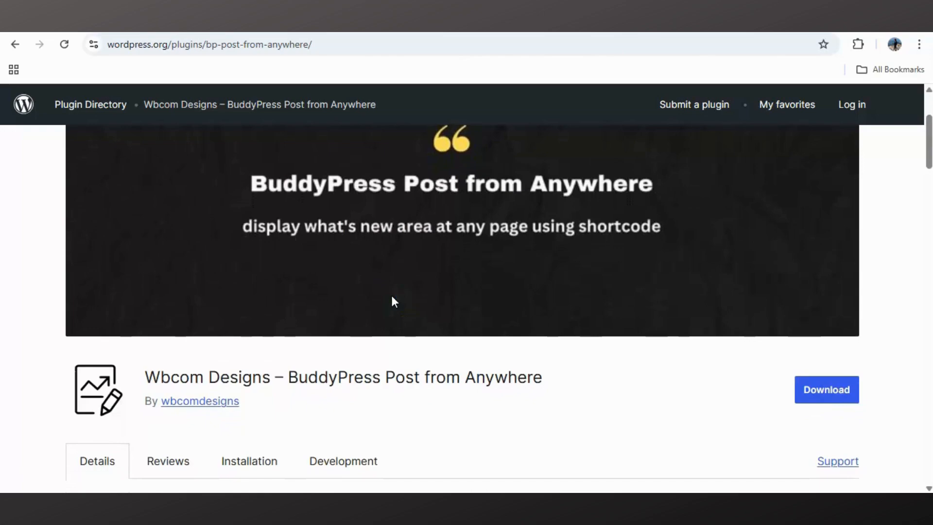
Review the BuddyPress Post from Anywhere plugin page on WordPress.org and download the plugin.
scroll(392, 296, "down", 1)
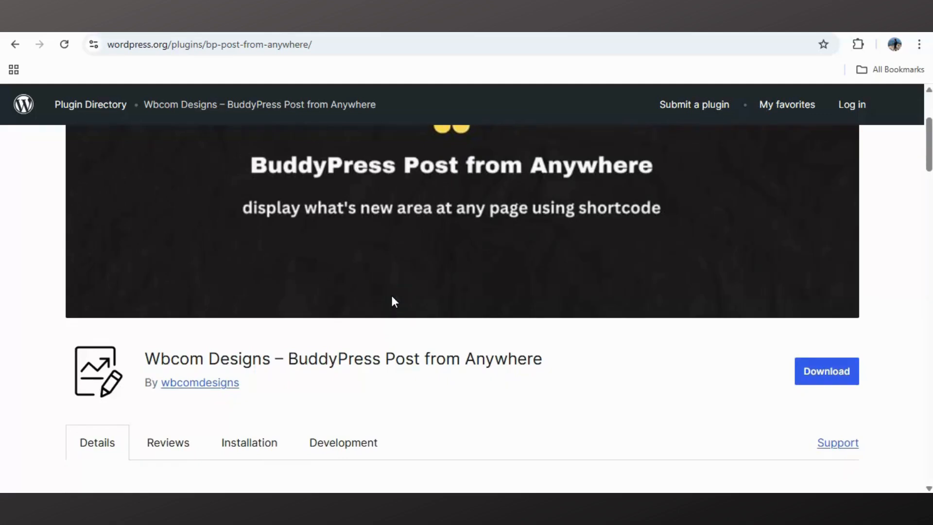
scroll(394, 301, "down", 1)
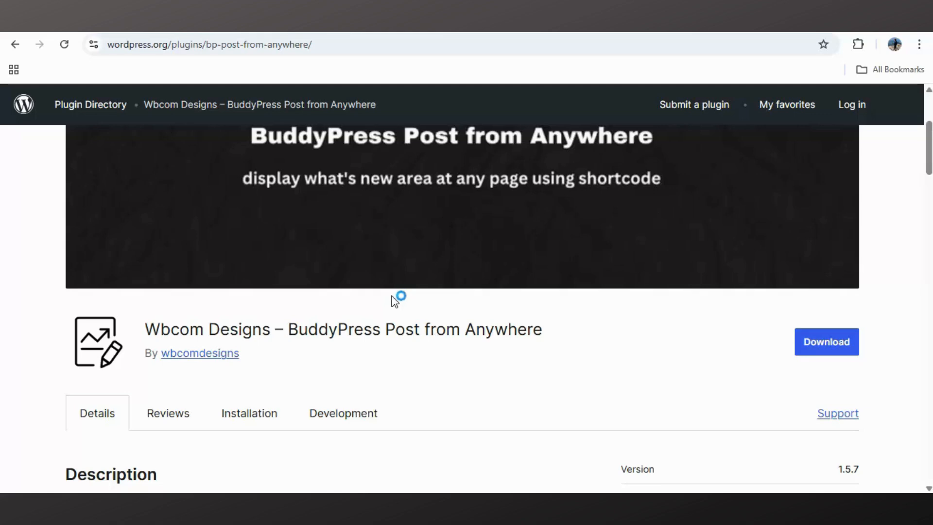
scroll(394, 301, "down", 5)
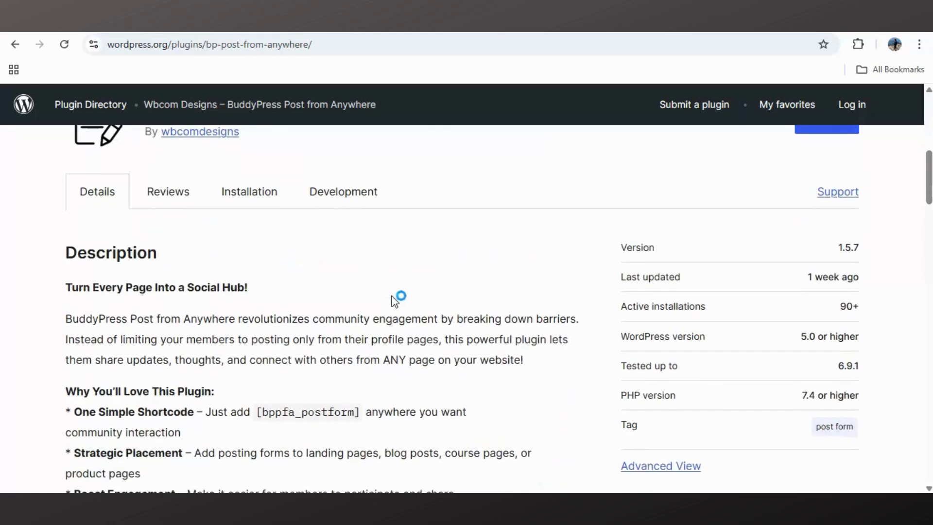
scroll(394, 302, "up", 2)
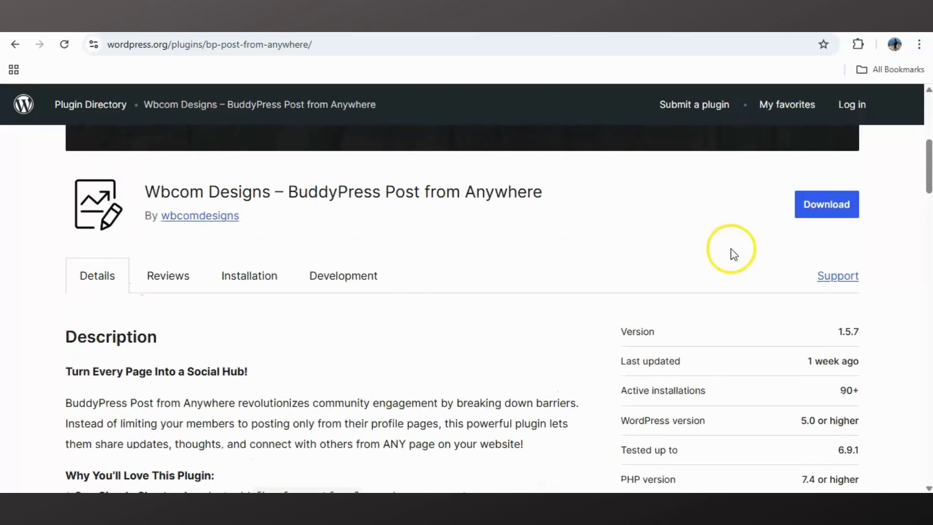
left_click(816, 211)
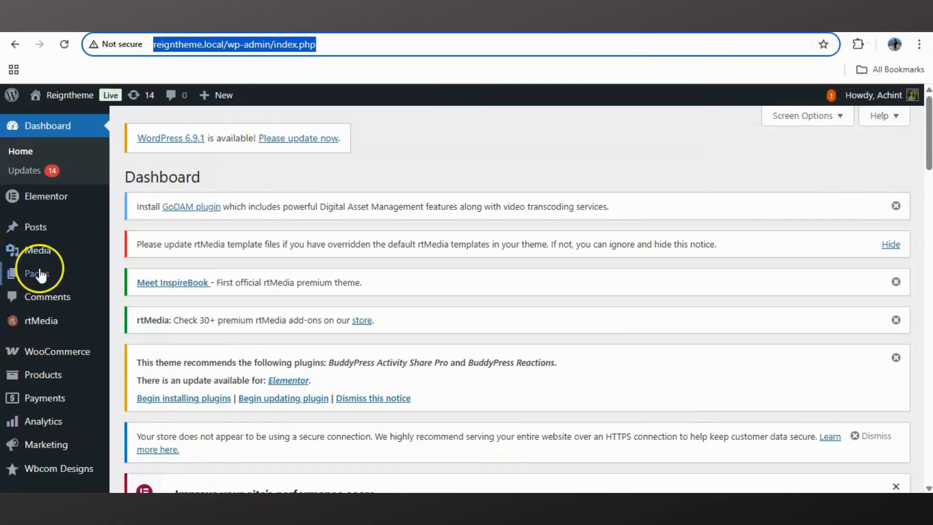
Open the Add Plugins page in the Reigntheme site's WordPress admin.
scroll(44, 270, "down", 3)
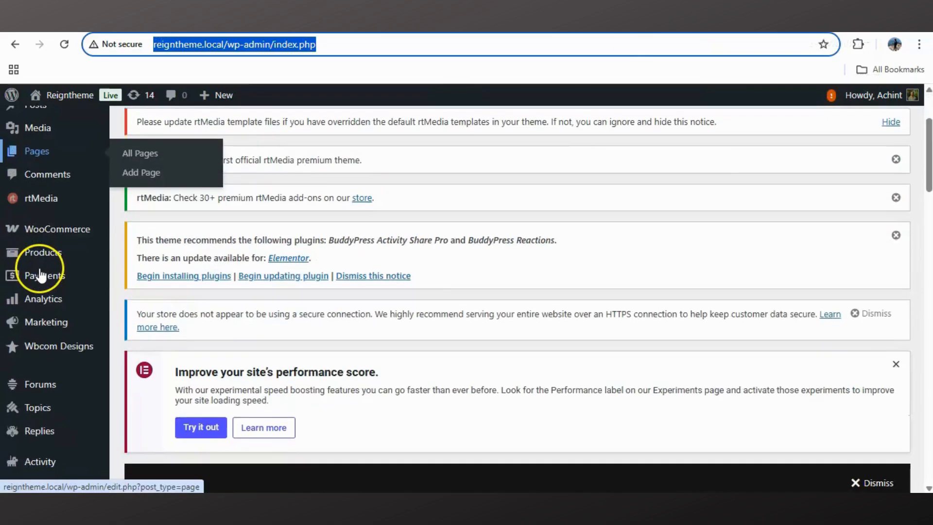
scroll(36, 381, "down", 2)
mouse_move(70, 199)
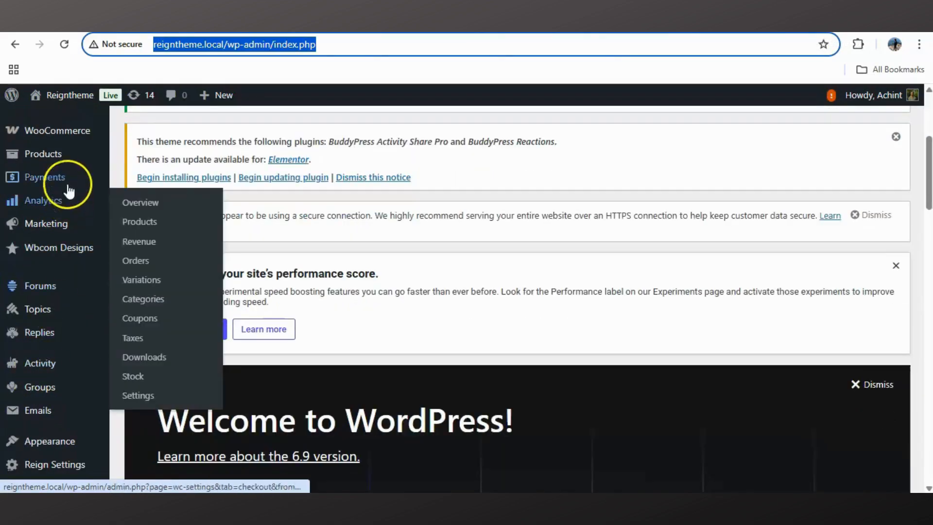
scroll(63, 282, "down", 3)
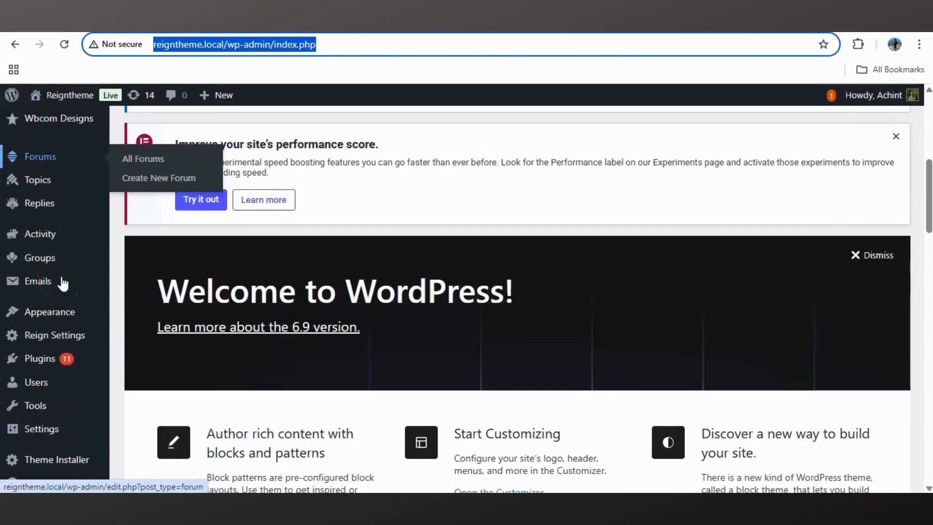
mouse_move(63, 367)
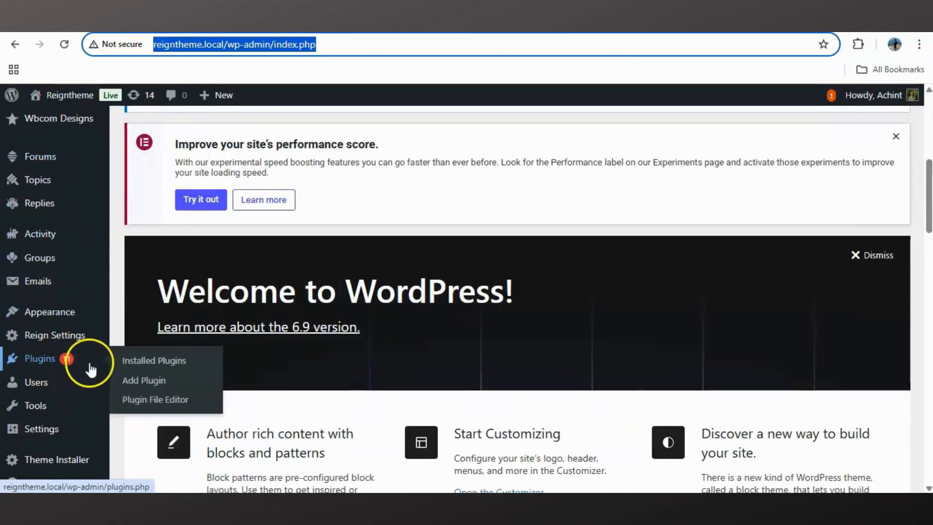
left_click(129, 384)
left_click(167, 370)
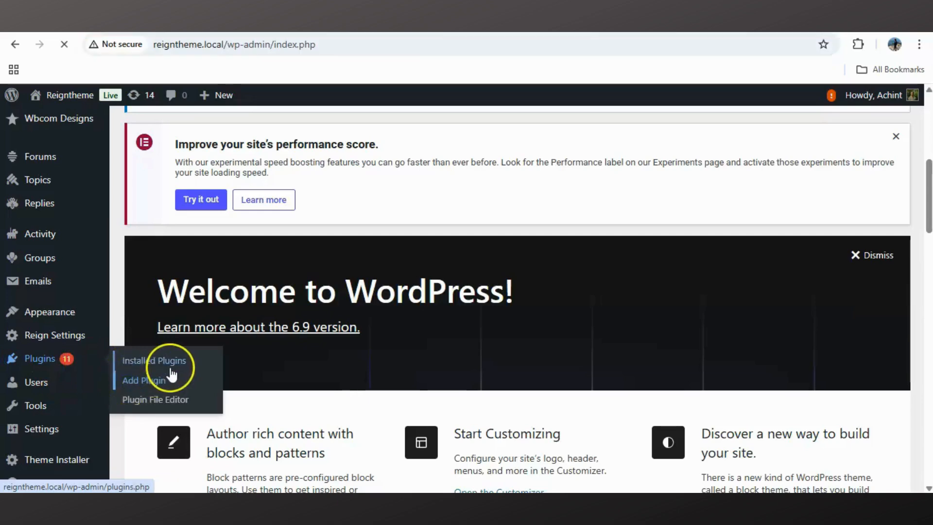
left_click(183, 378)
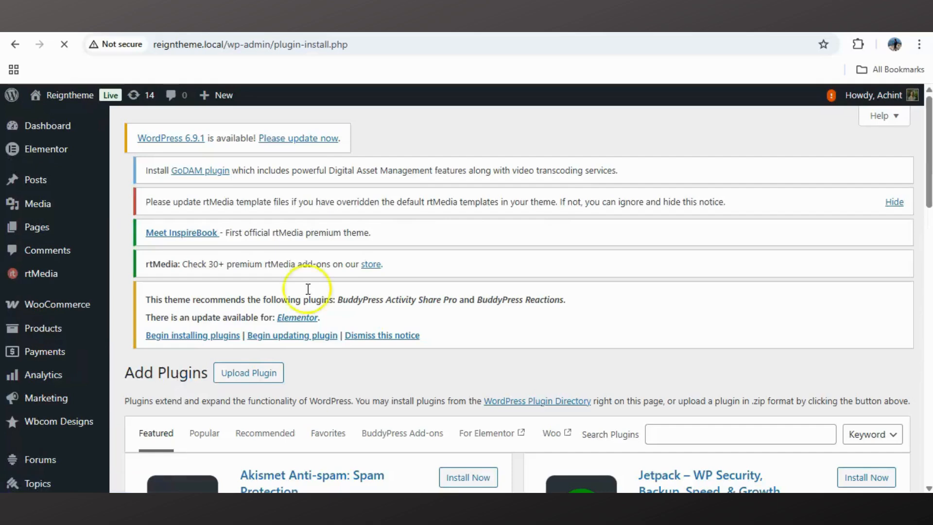
Copy the name "BuddyPress Post from Anywhere" from the WordPress.org page and search for it among the plugins available to install.
left_click(579, 208)
scroll(583, 209, "down", 5)
left_click(645, 191)
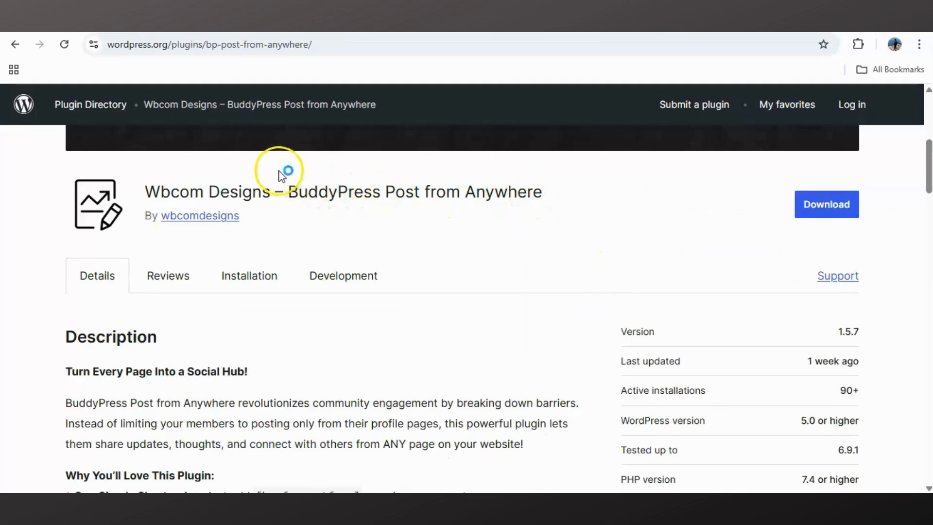
left_click_drag(288, 191, 556, 176)
key("ctrl+c")
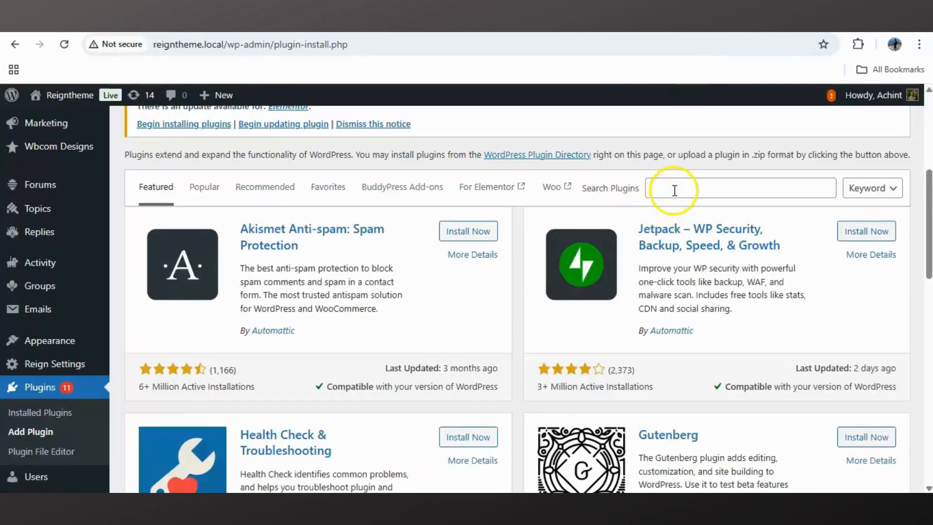
left_click(672, 189)
key("ctrl+v")
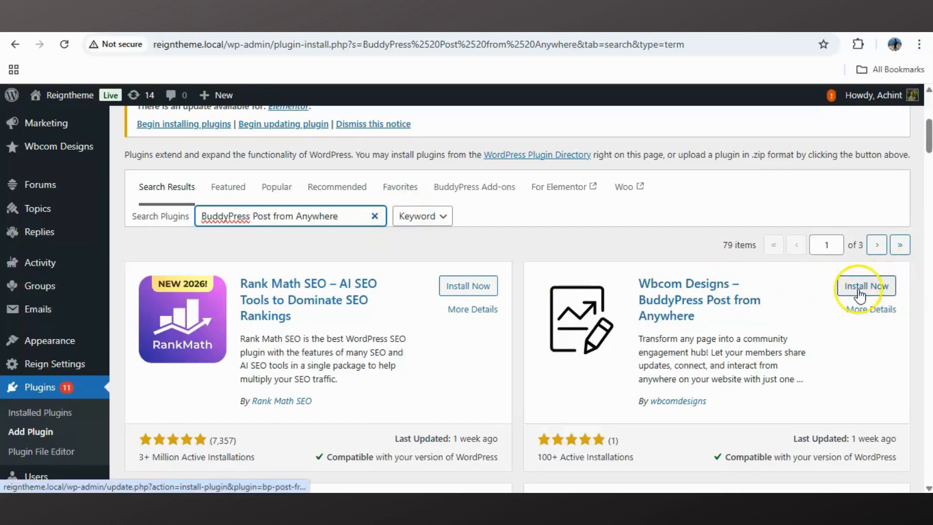
Upload the bp-post-from-anywhere.1.5.7 zip file from the Downloads folder as a plugin and install it.
scroll(231, 142, "up", 5)
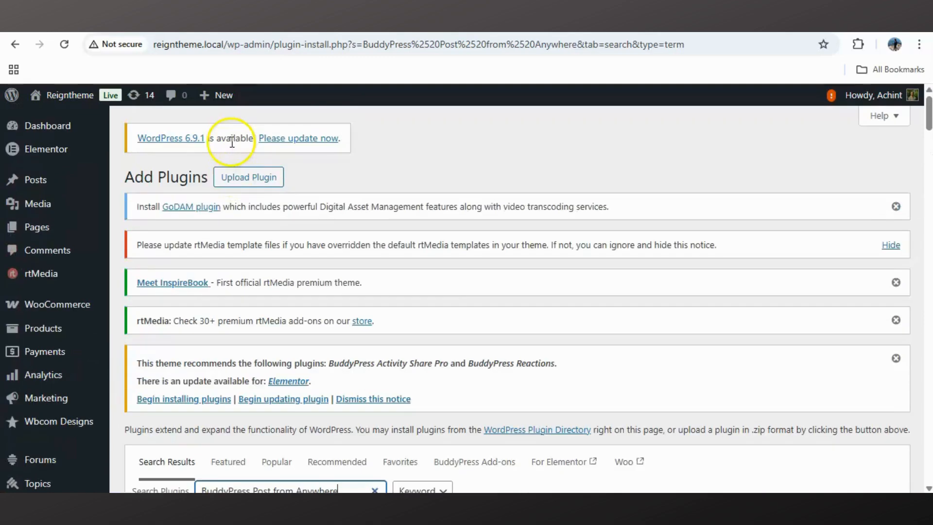
left_click(258, 174)
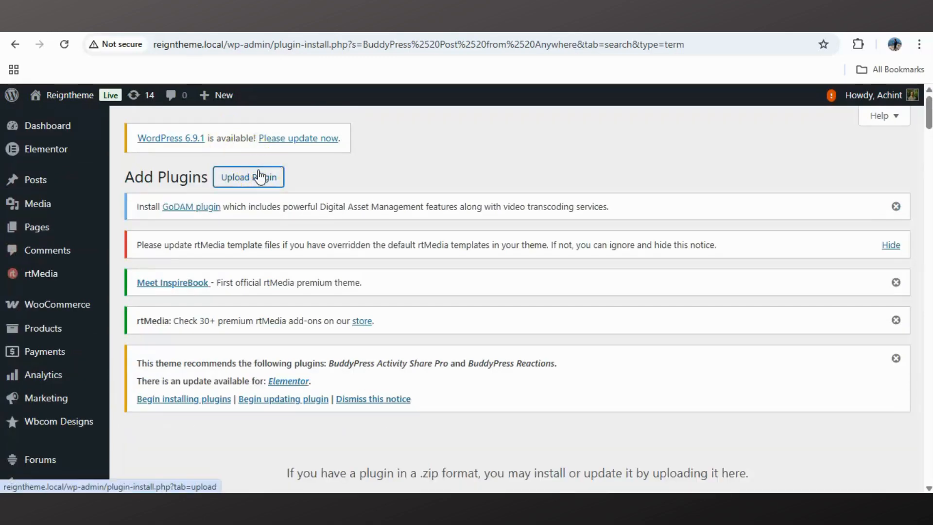
scroll(413, 340, "down", 5)
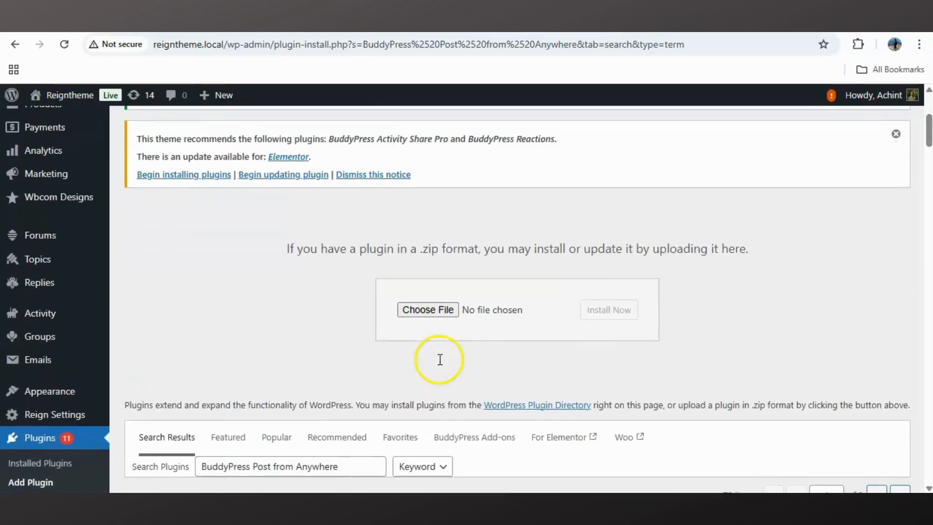
left_click(439, 310)
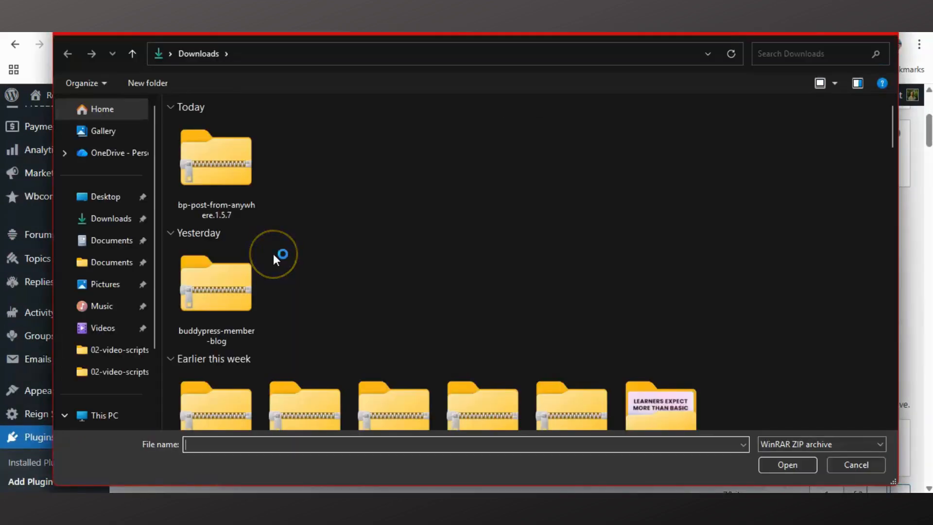
left_click(236, 191)
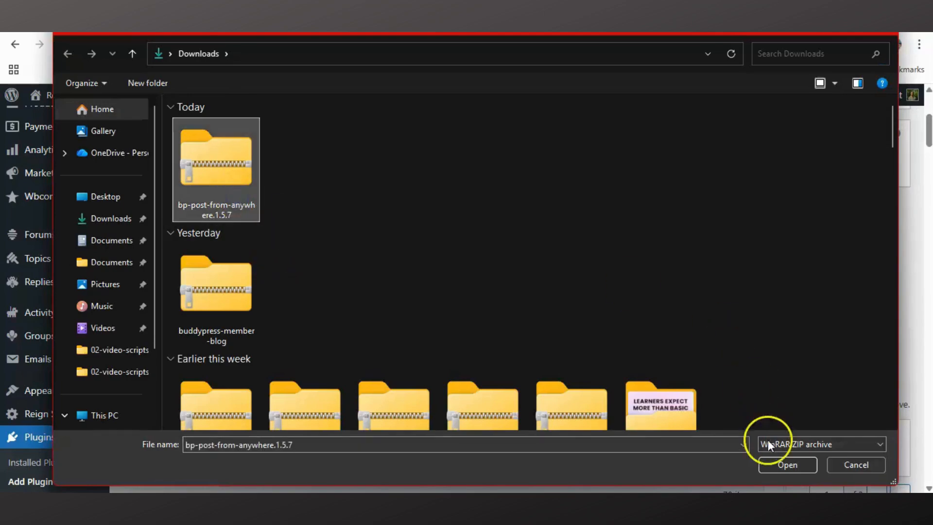
left_click(768, 461)
left_click(615, 319)
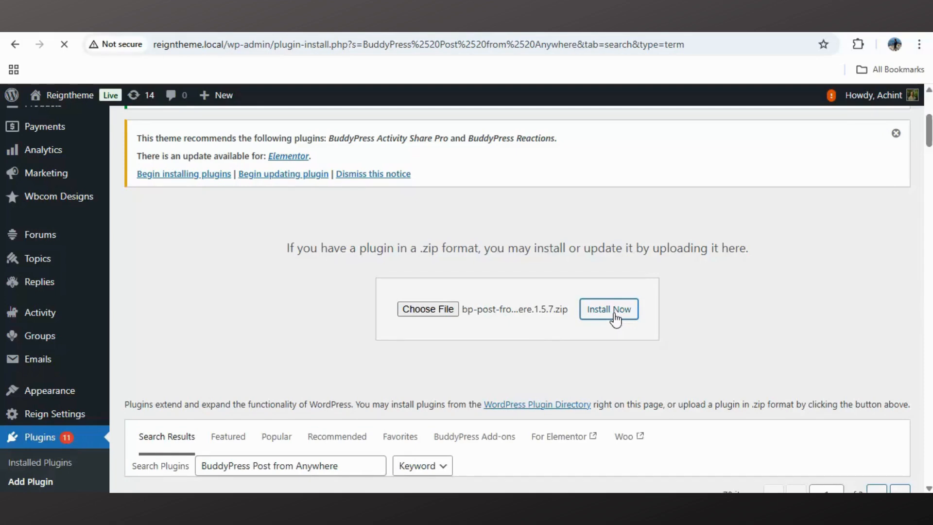
Activate the uploaded plugin and locate Wbcom Designs - BuddyPress Post from Anywhere in the installed plugins list.
scroll(489, 342, "down", 5)
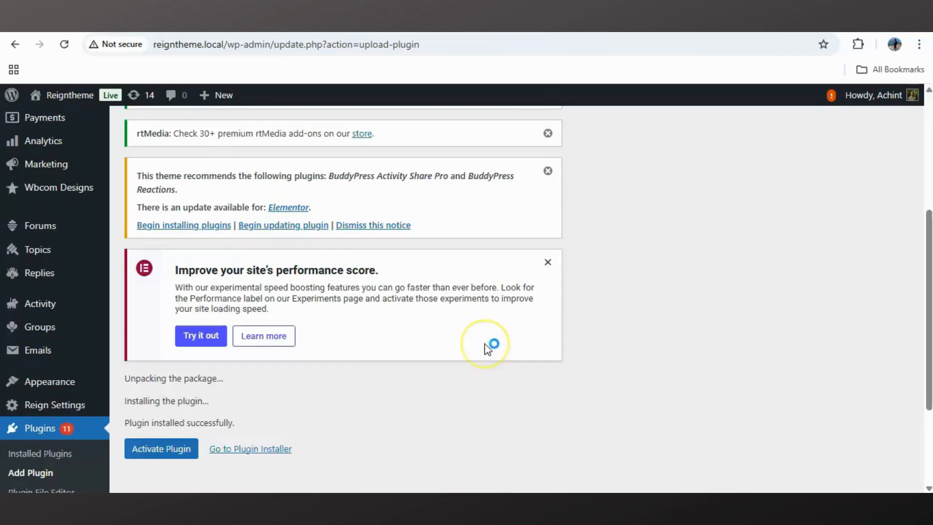
scroll(485, 343, "down", 2)
left_click(152, 377)
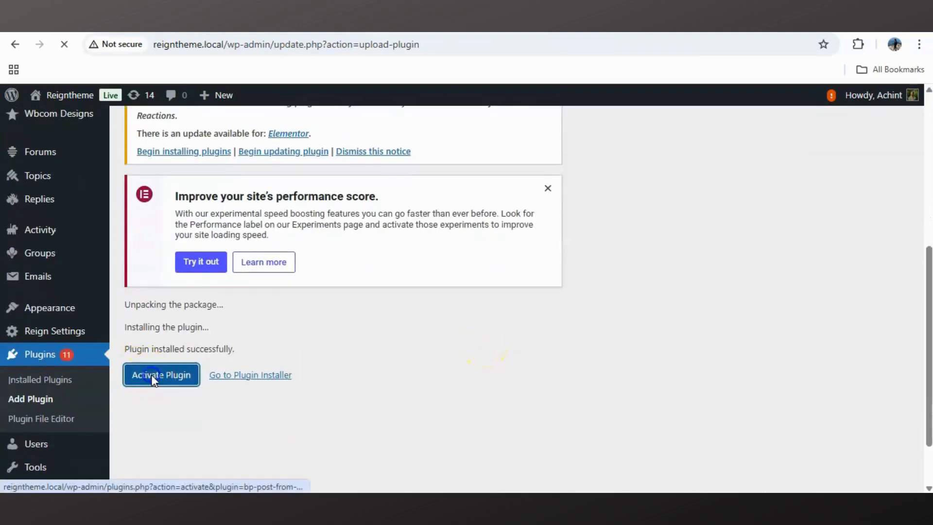
scroll(384, 389, "down", 2)
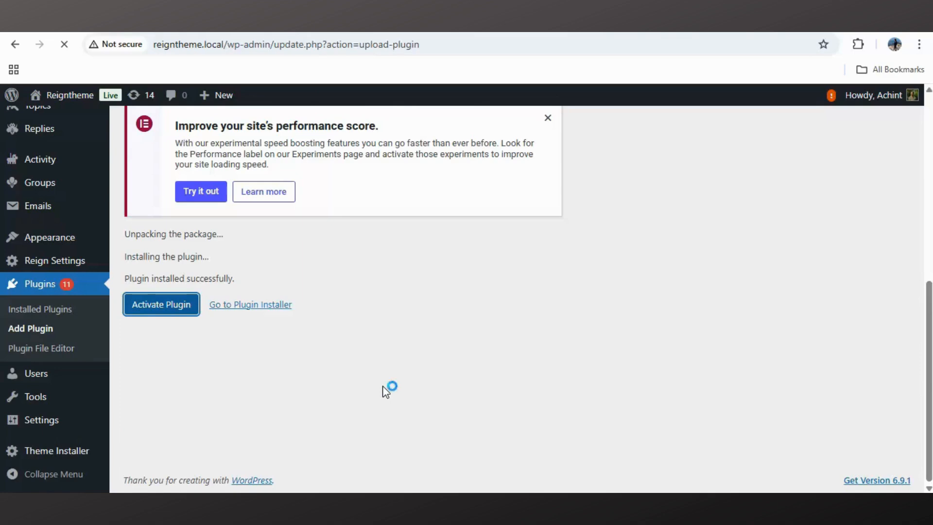
scroll(378, 340, "down", 3)
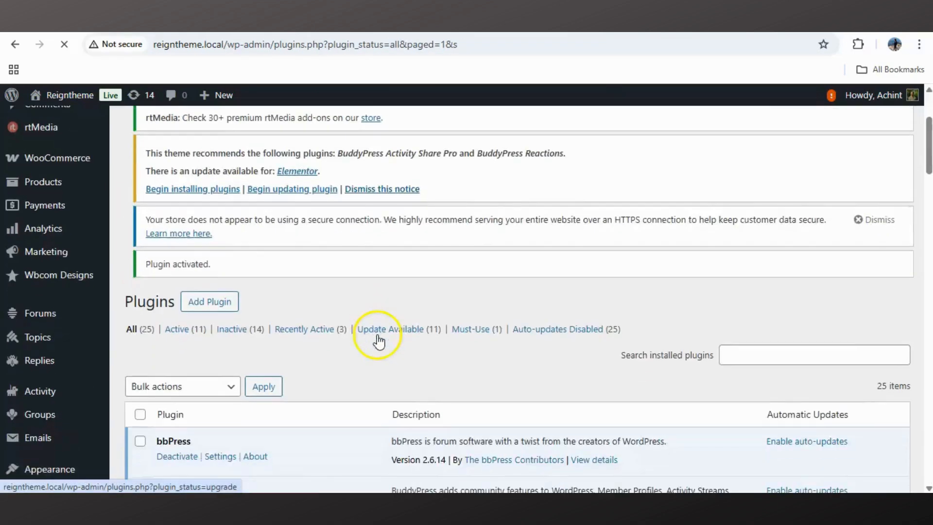
scroll(194, 335, "down", 3)
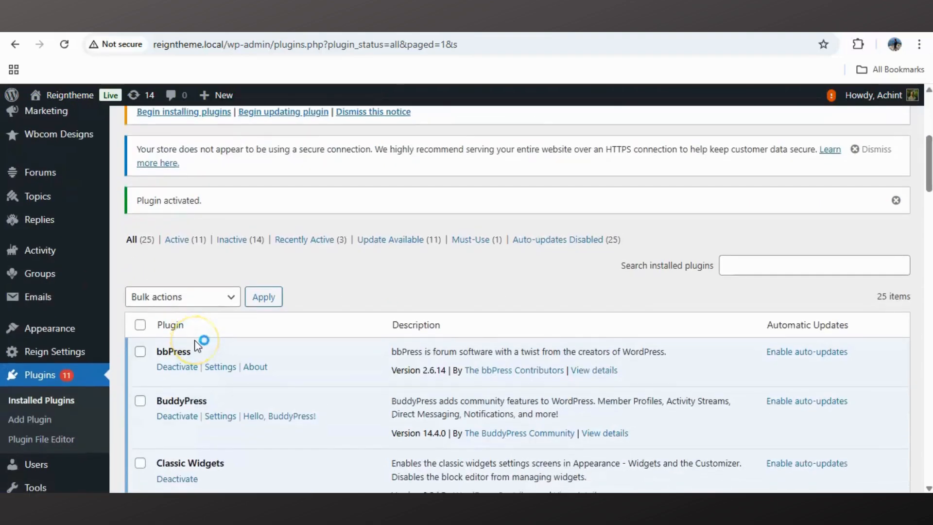
scroll(197, 346, "down", 1)
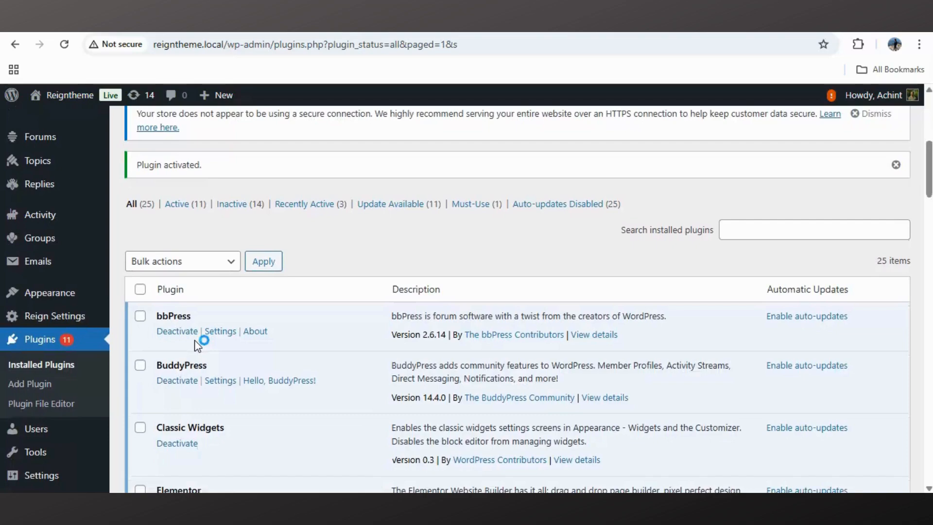
scroll(197, 346, "down", 15)
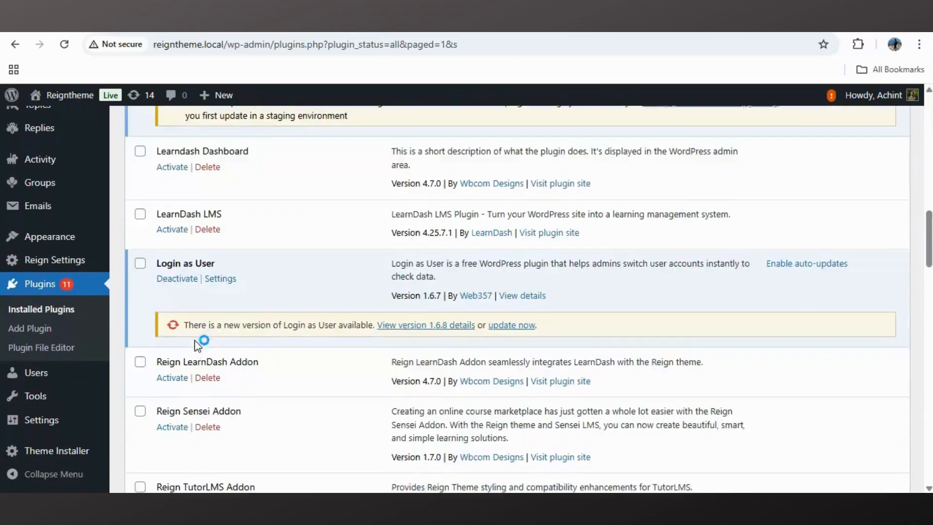
scroll(194, 339, "down", 11)
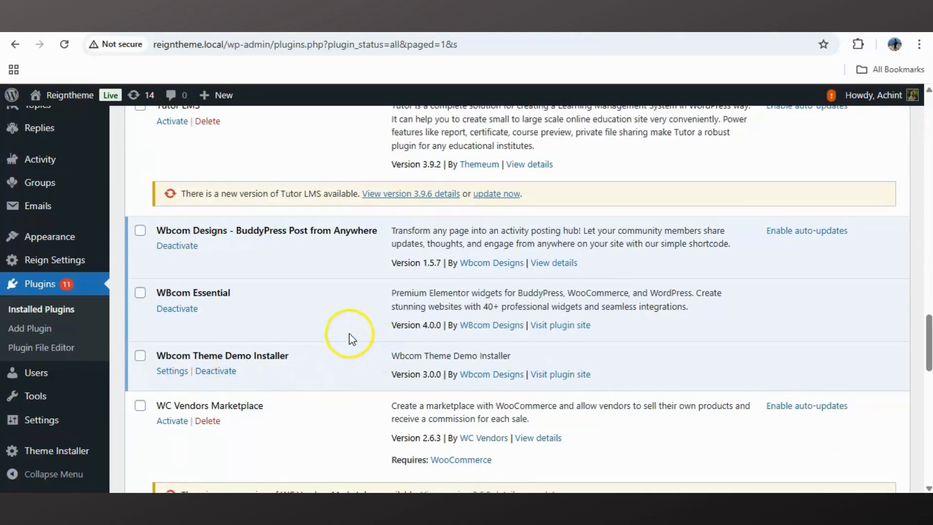
Copy the [bppfa_postform] shortcode from the plugin's description on WordPress.org.
left_click(676, 20)
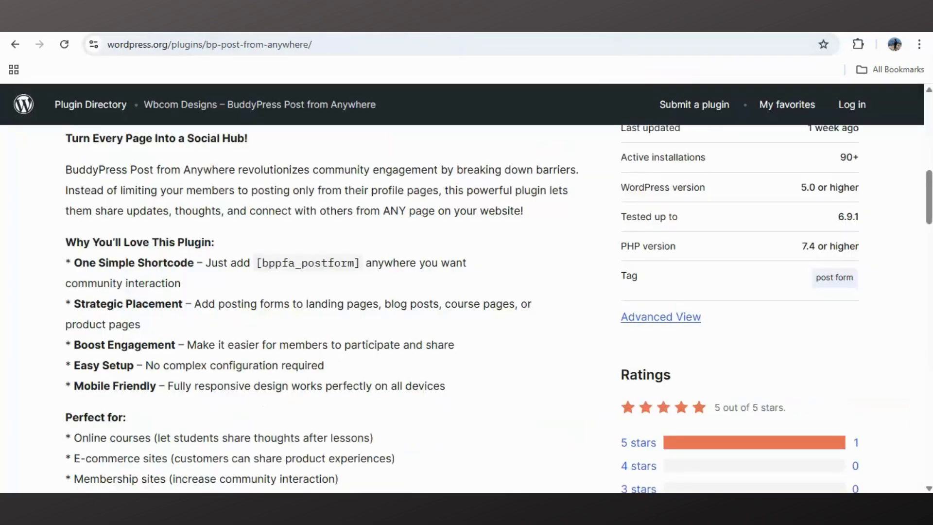
left_click_drag(257, 263, 360, 258)
key("ctrl+c")
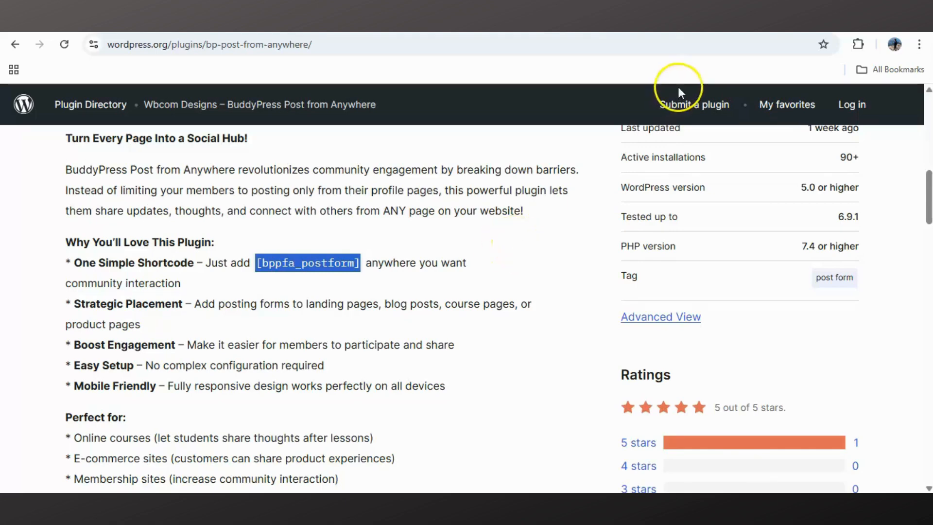
Return to the Reigntheme WordPress admin and start a new blank page.
left_click(758, 20)
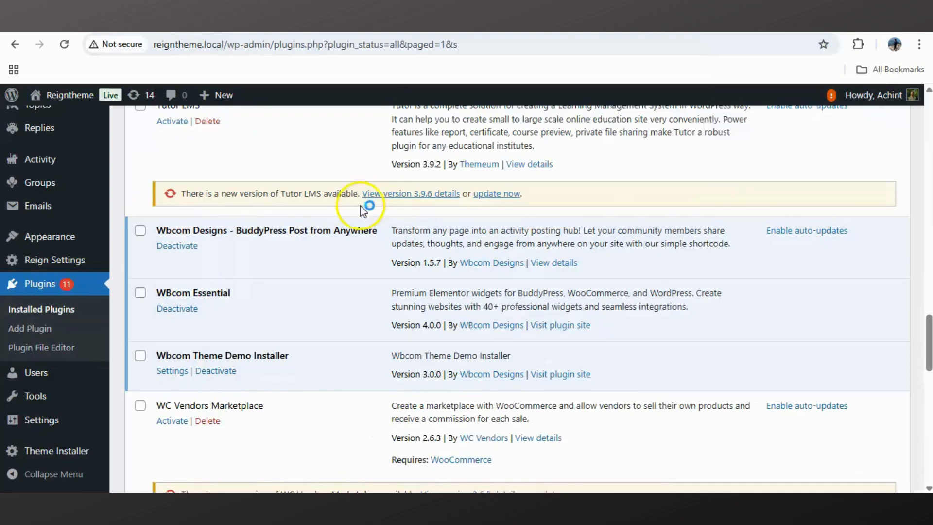
scroll(82, 187, "up", 5)
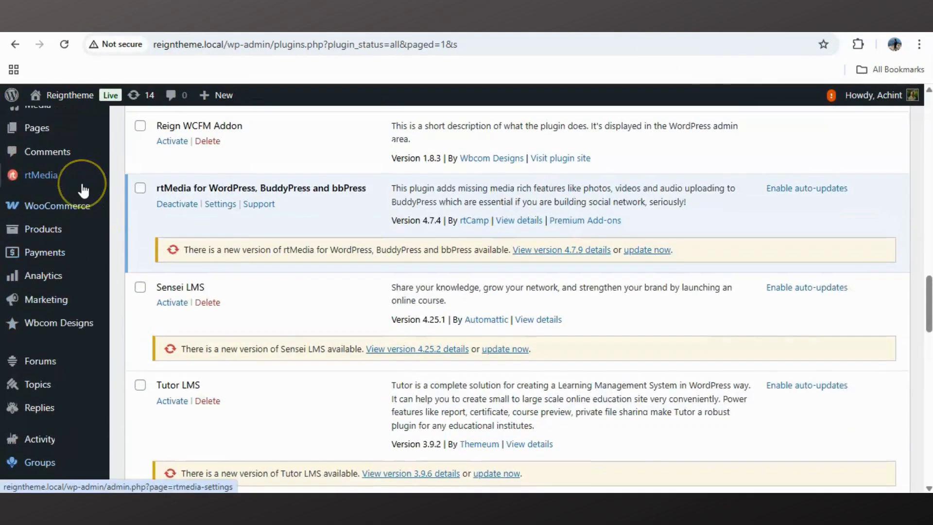
scroll(83, 188, "up", 3)
mouse_move(41, 181)
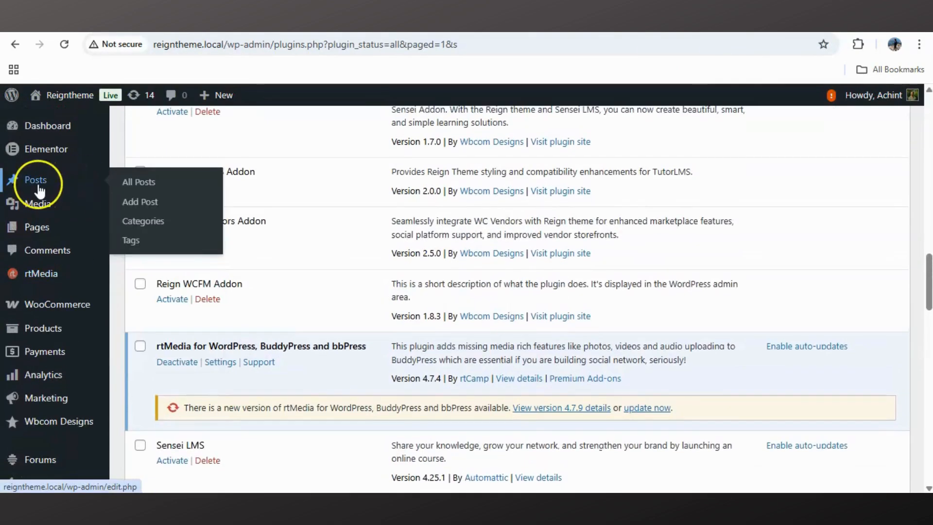
mouse_move(44, 233)
left_click(143, 248)
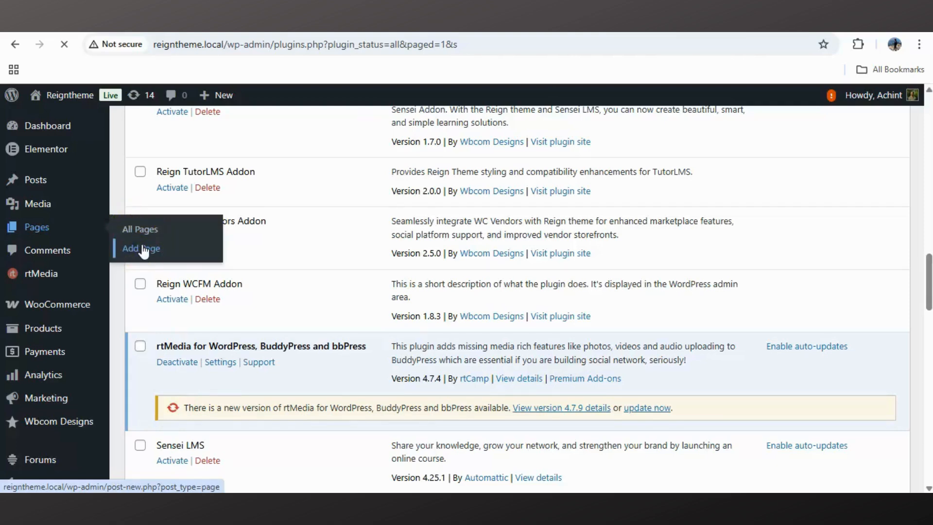
left_click(143, 249)
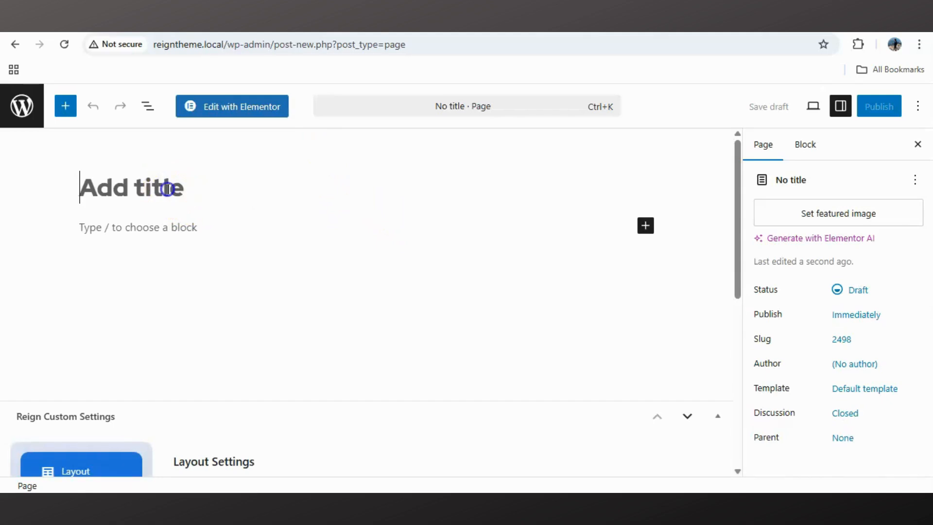
Title the new page "Post an Update" and insert the [bppfa_postform] shortcode as its body paragraph.
type("Post ")
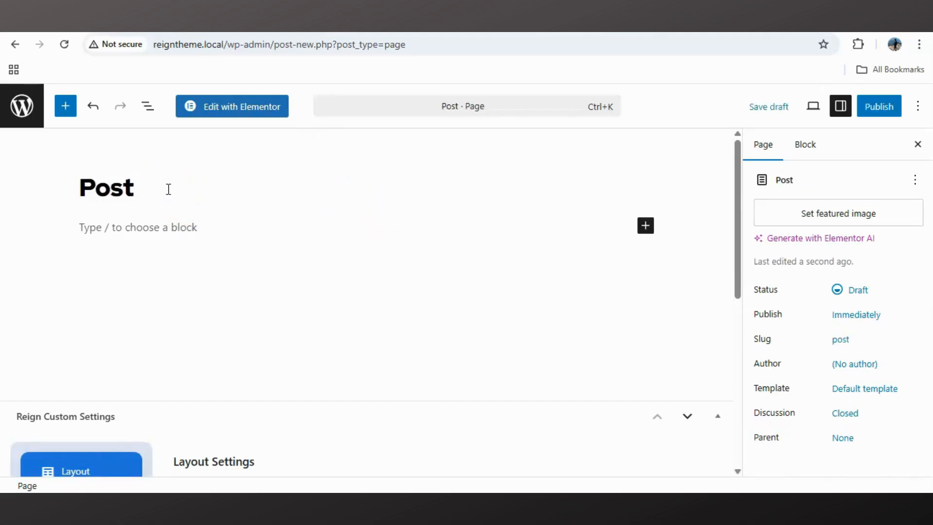
type("an Update")
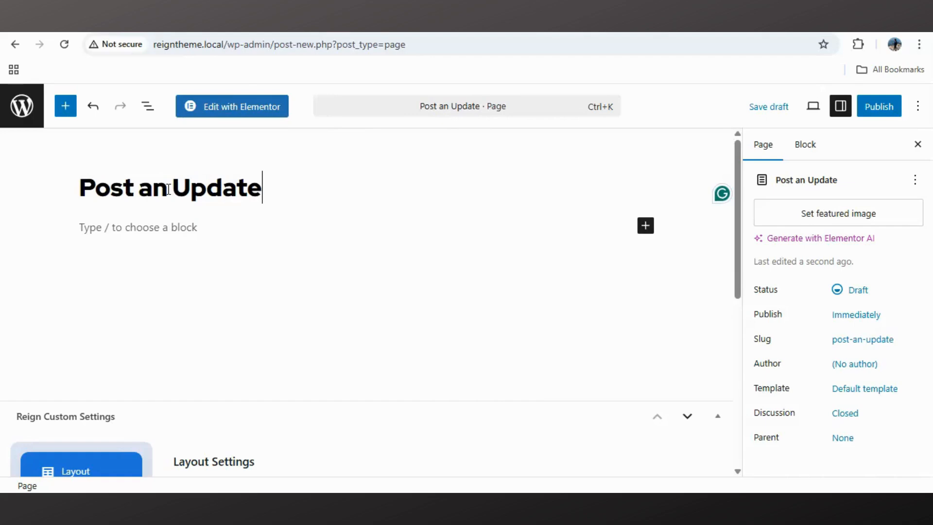
left_click(131, 224)
left_click(167, 223)
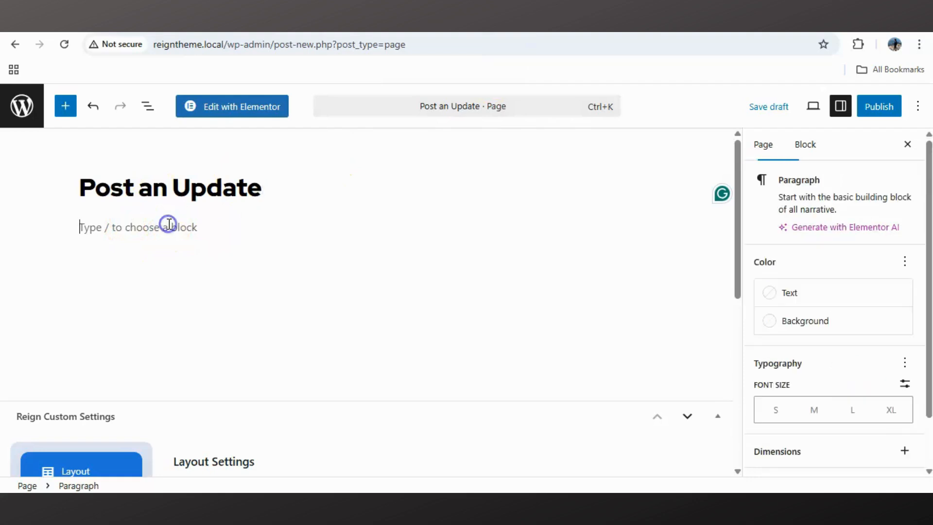
key("ctrl+z")
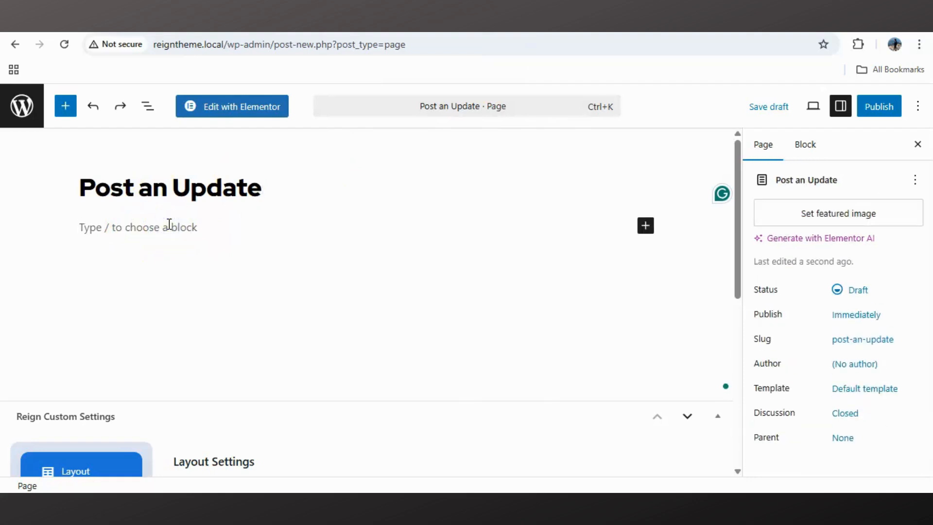
left_click(168, 224)
key("ctrl+v")
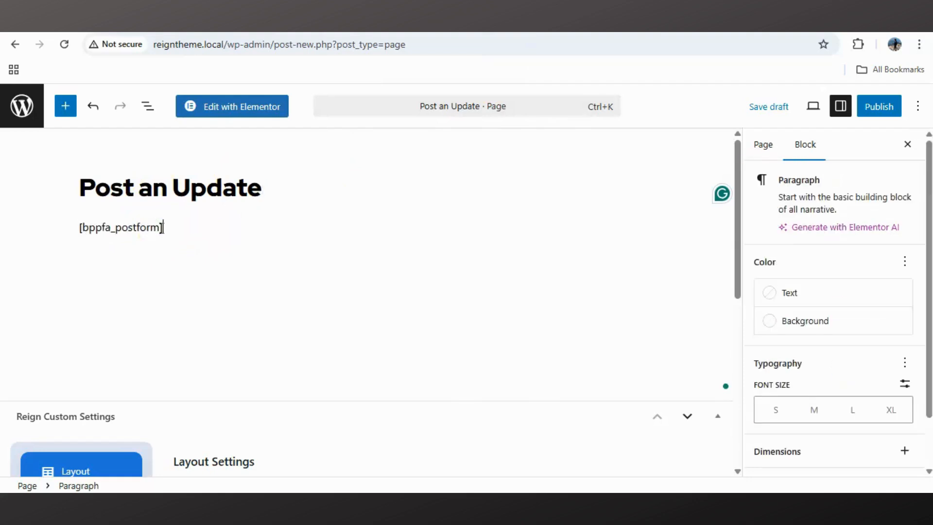
left_click(492, 218)
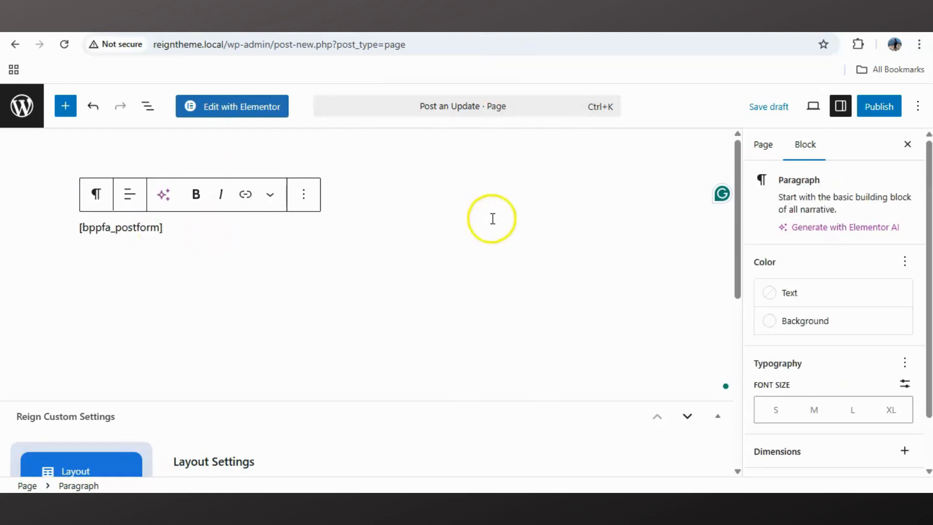
Publish the Post an Update page with public visibility.
left_click(877, 108)
left_click(876, 109)
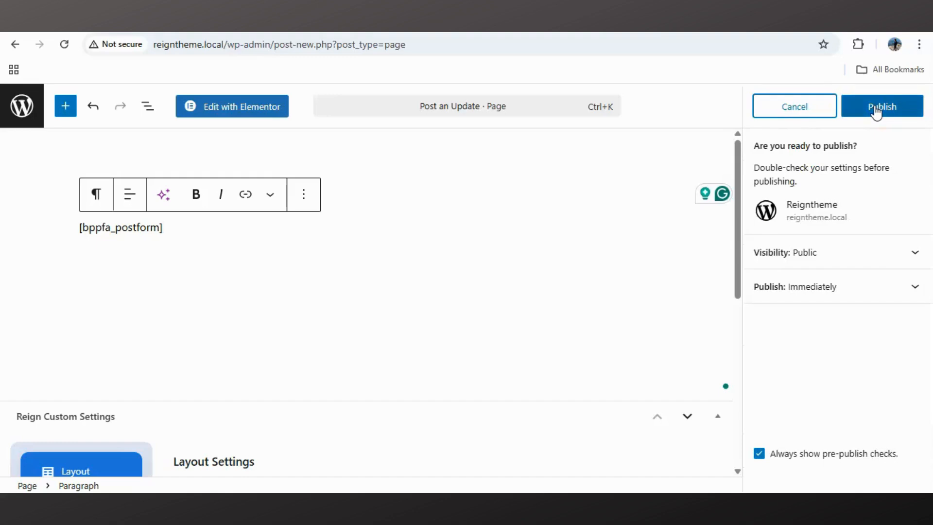
left_click(876, 111)
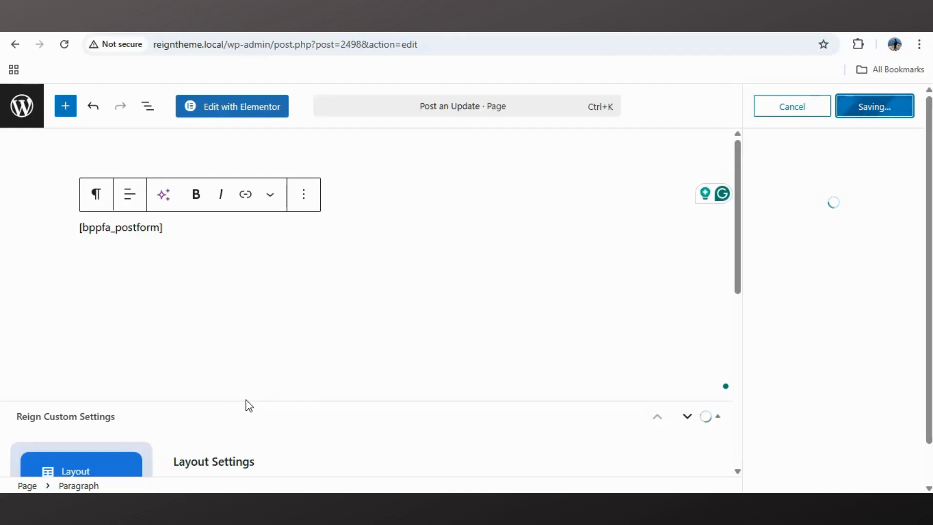
left_click(592, 310)
left_click(758, 121)
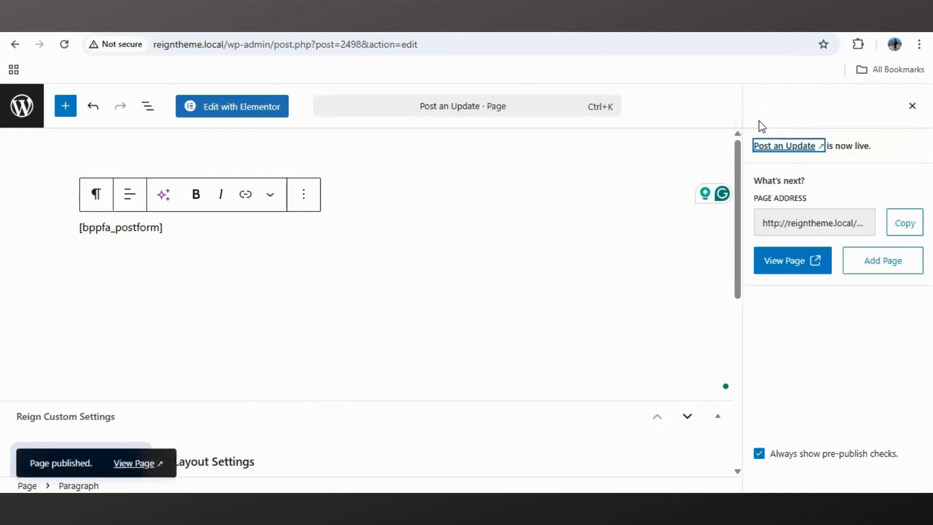
View the published Post an Update page on the site and examine its post form.
left_click(146, 463)
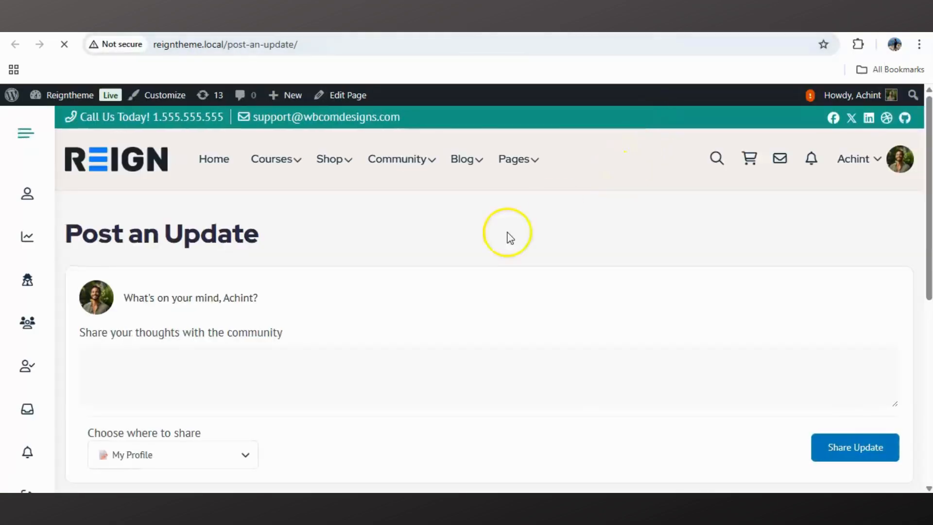
scroll(419, 284, "down", 2)
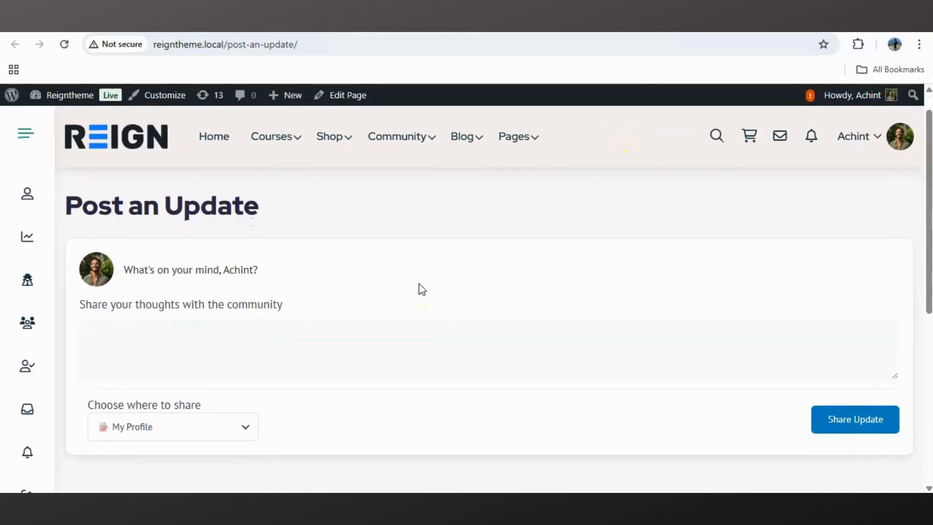
scroll(420, 284, "down", 1)
scroll(420, 284, "up", 1)
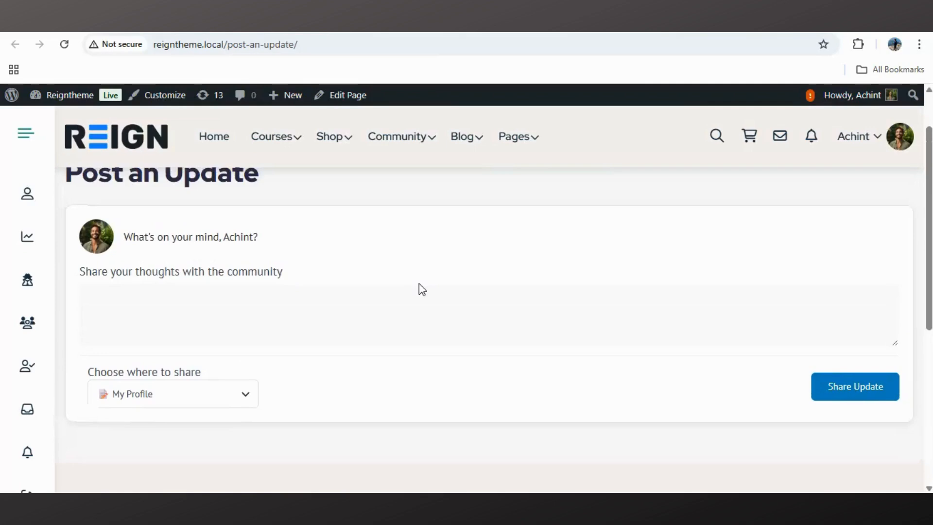
scroll(418, 283, "up", 3)
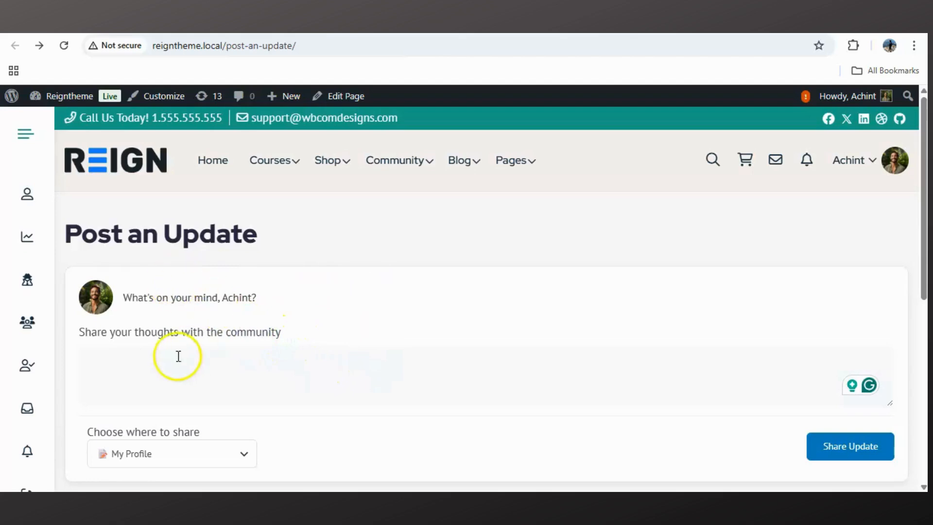
Write "hii" as the update text in the community post form.
scroll(192, 369, "down", 1)
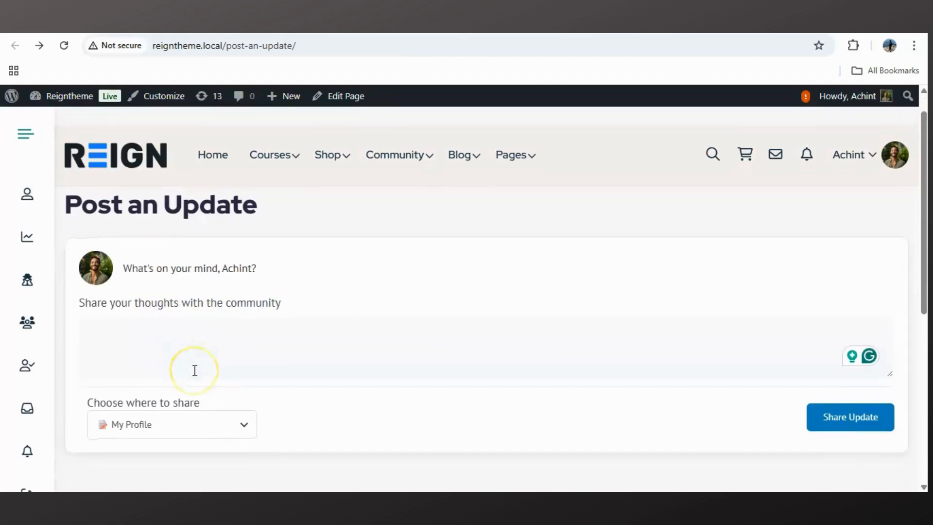
left_click(180, 350)
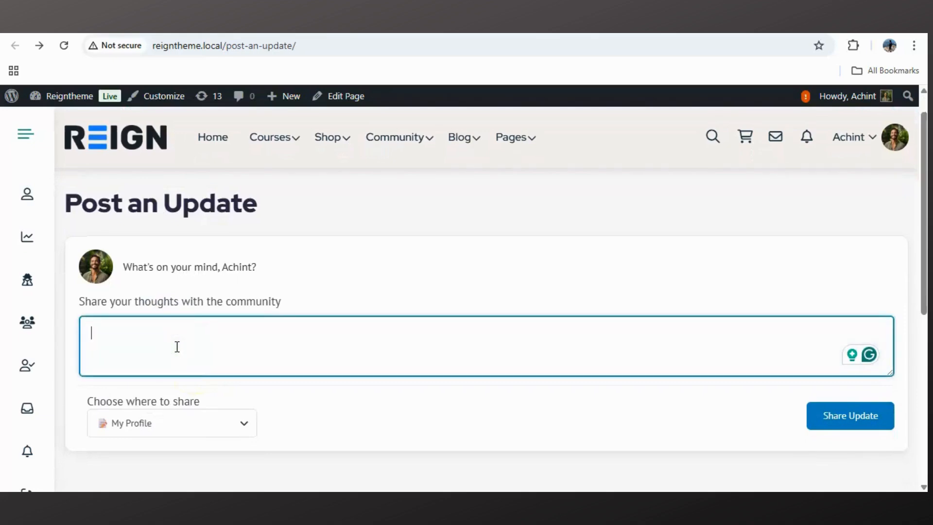
type("hii")
left_click(285, 407)
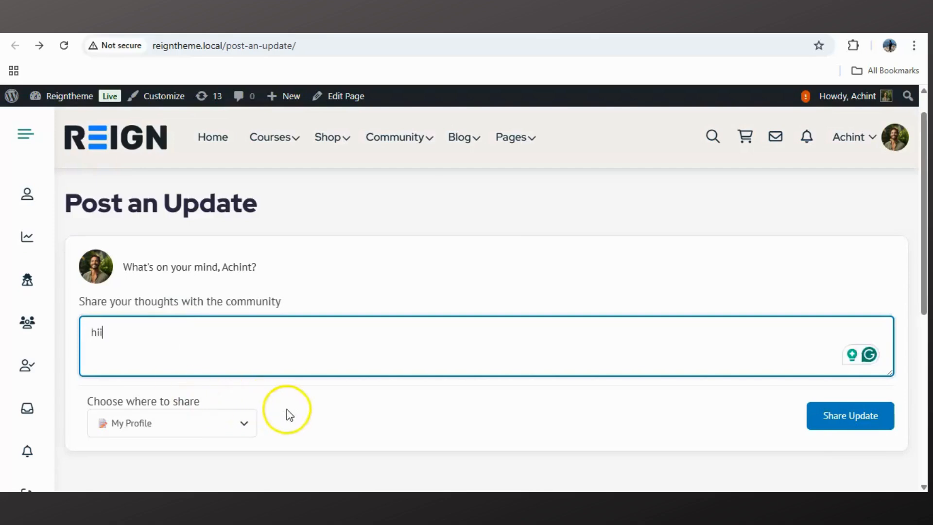
scroll(290, 415, "down", 2)
Review the available sharing destinations, keep My Profile, and share the update.
left_click(229, 379)
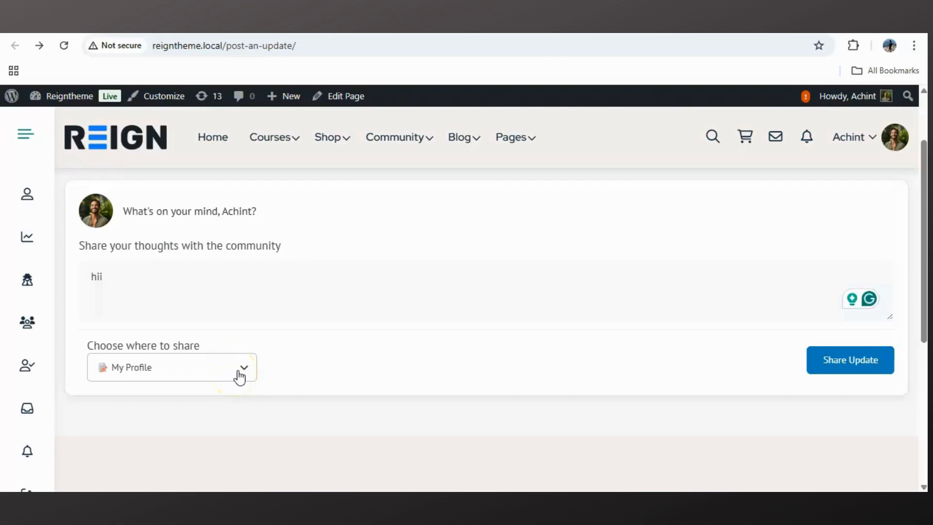
left_click(240, 376)
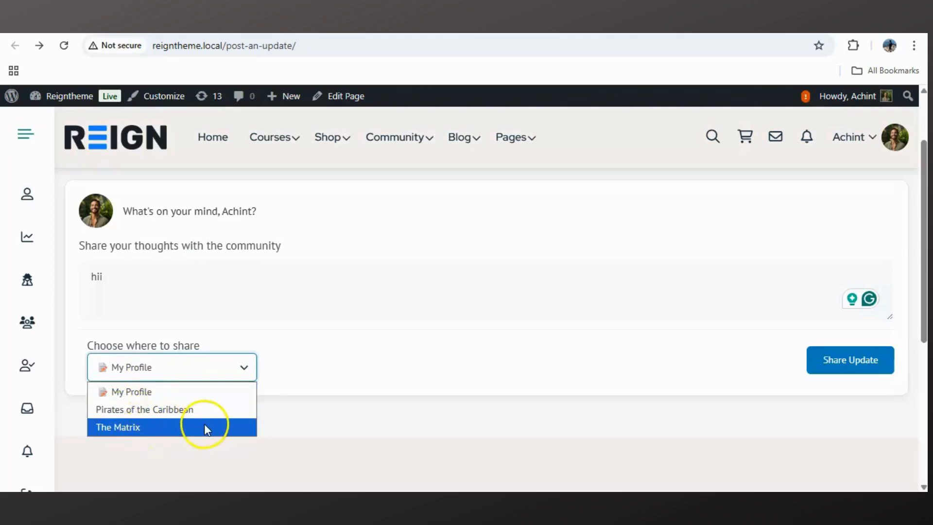
left_click(301, 411)
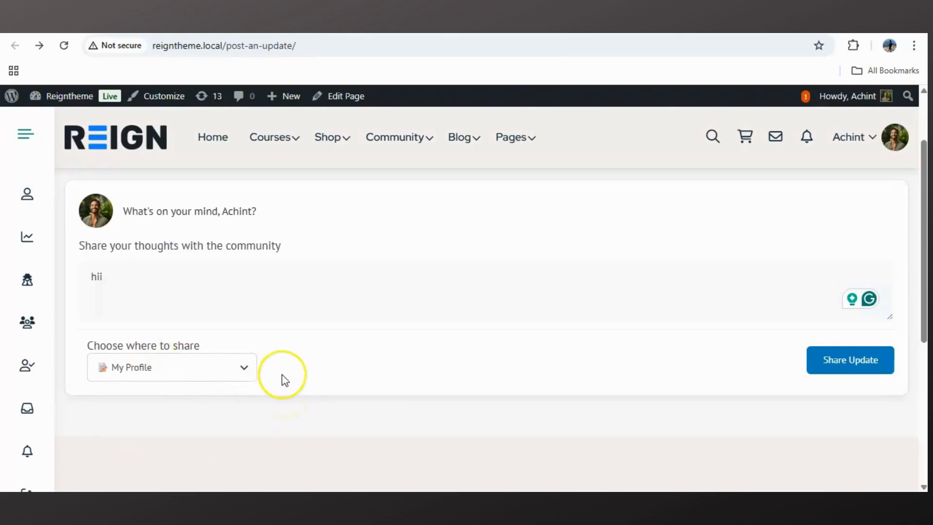
scroll(282, 374, "down", 1)
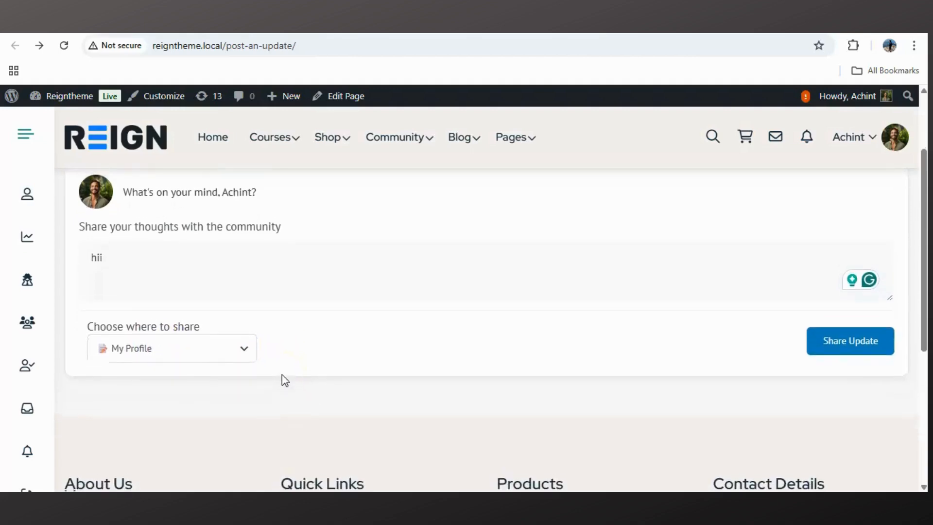
scroll(282, 374, "up", 1)
scroll(285, 380, "up", 1)
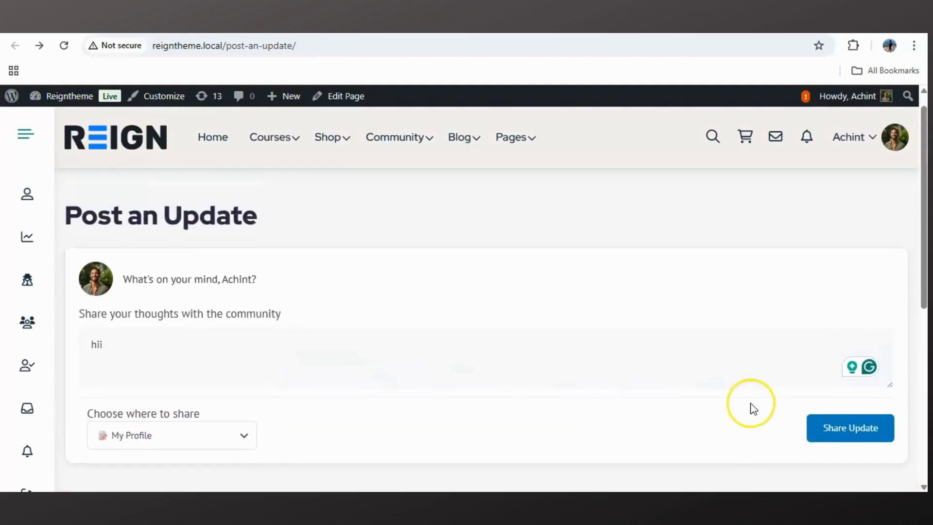
left_click(834, 437)
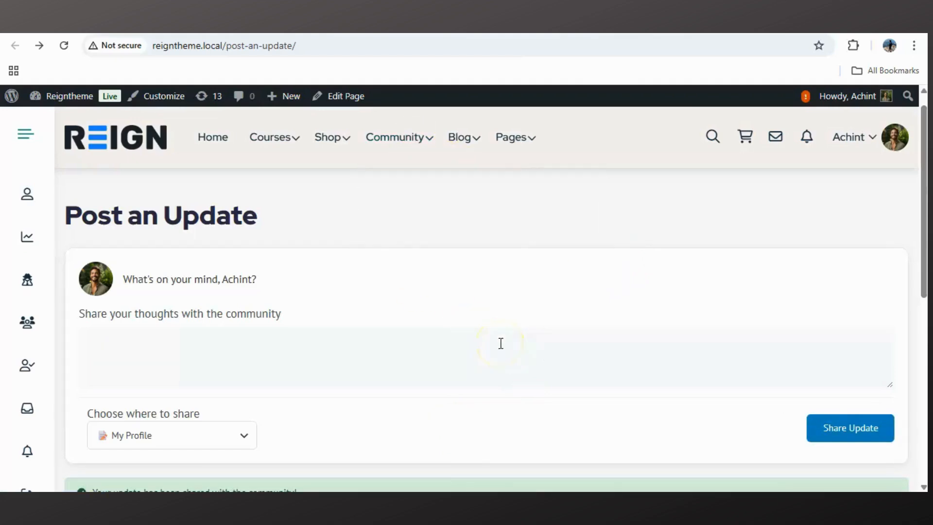
Open the community Activity page and check the feed for the shared update.
scroll(500, 343, "down", 3)
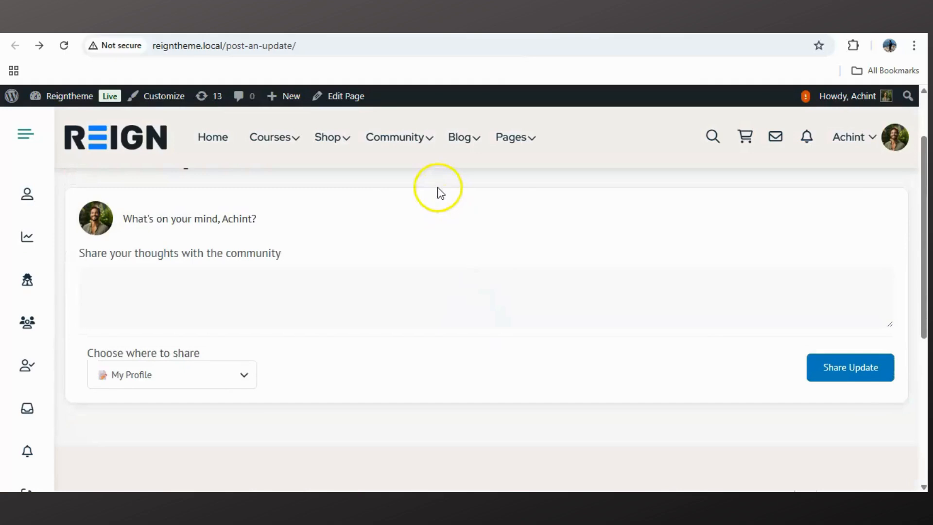
mouse_move(422, 141)
left_click(396, 193)
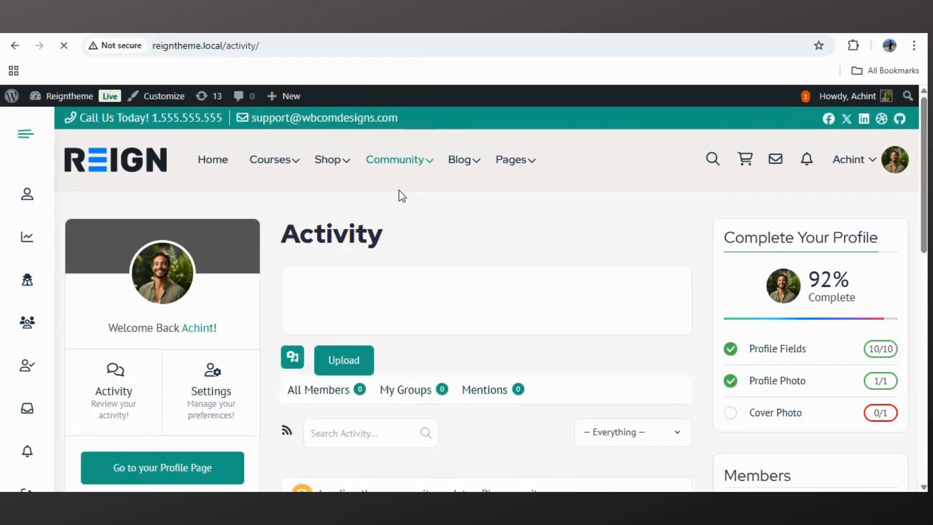
scroll(474, 378, "down", 3)
scroll(476, 383, "down", 1)
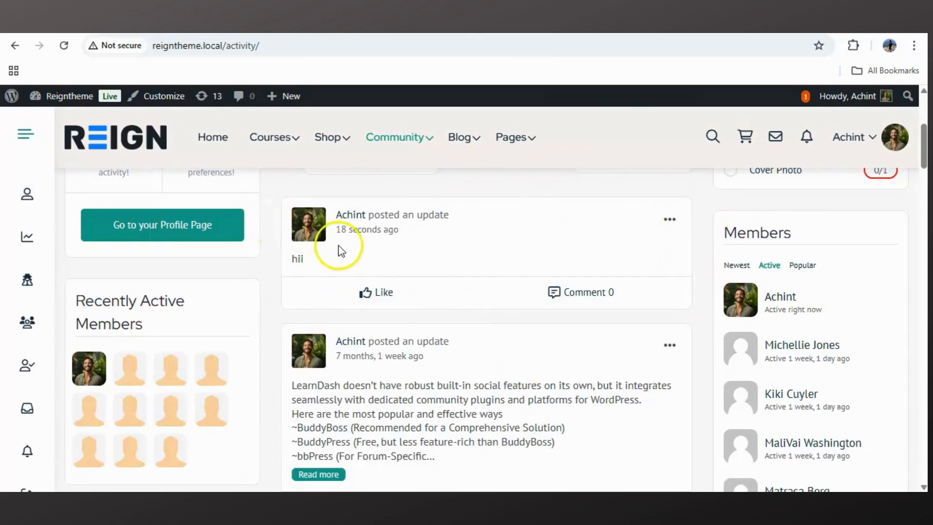
scroll(339, 245, "up", 3)
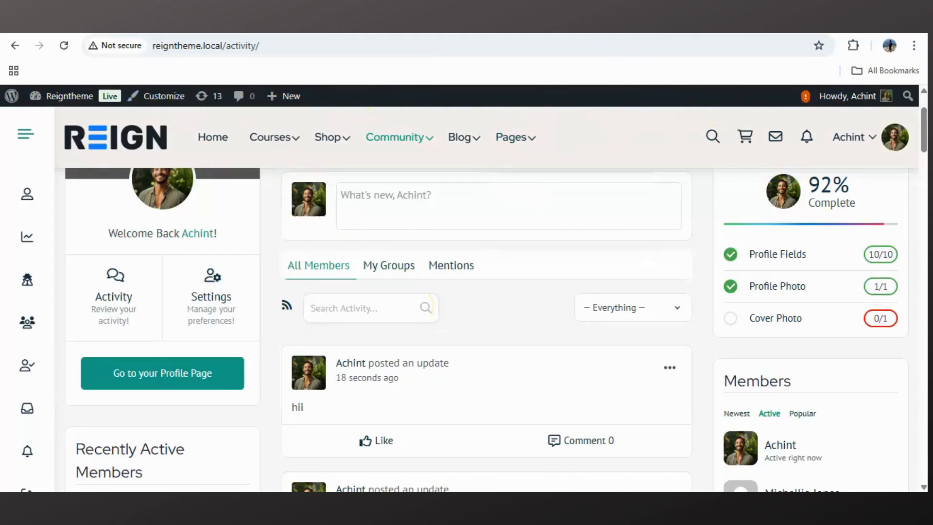
Return to the WordPress admin, find the Shop page among all pages, and open it for editing.
left_click(692, 23)
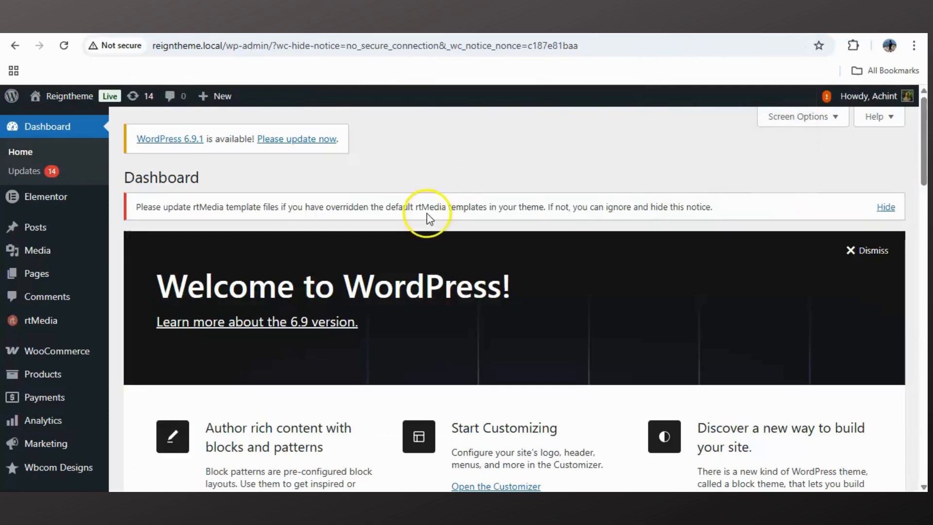
mouse_move(80, 265)
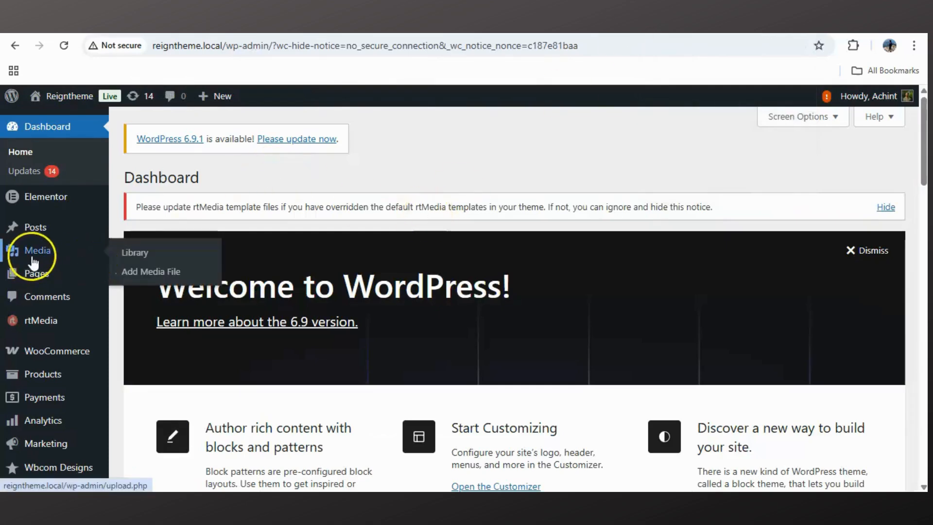
mouse_move(44, 285)
left_click(146, 278)
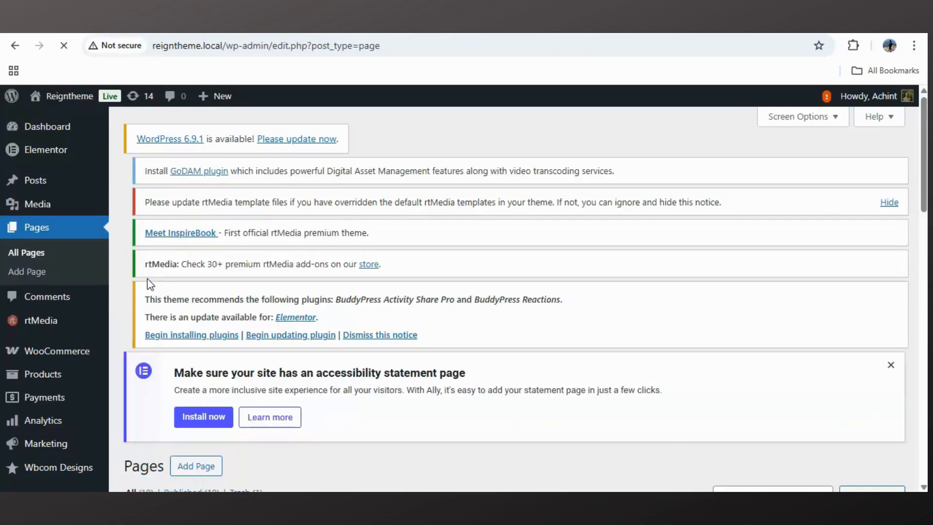
scroll(336, 461, "down", 4)
scroll(338, 464, "down", 8)
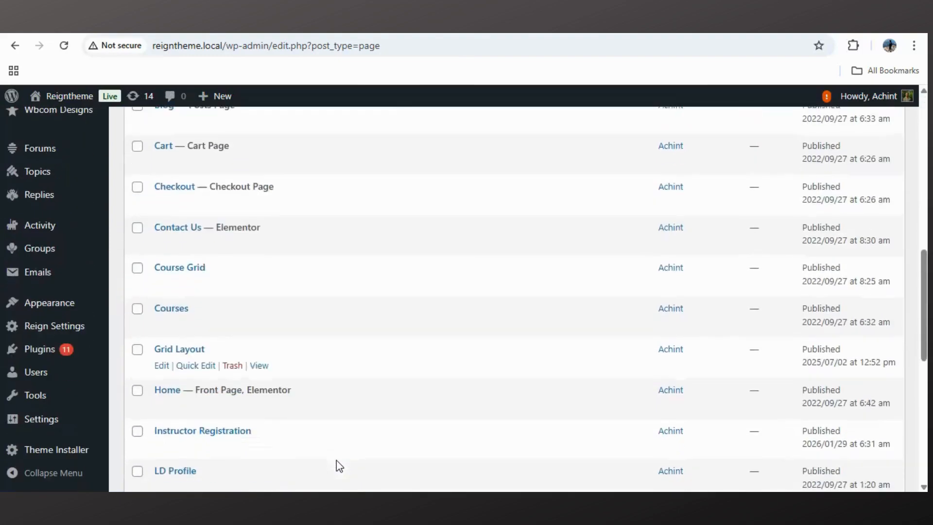
scroll(337, 465, "down", 7)
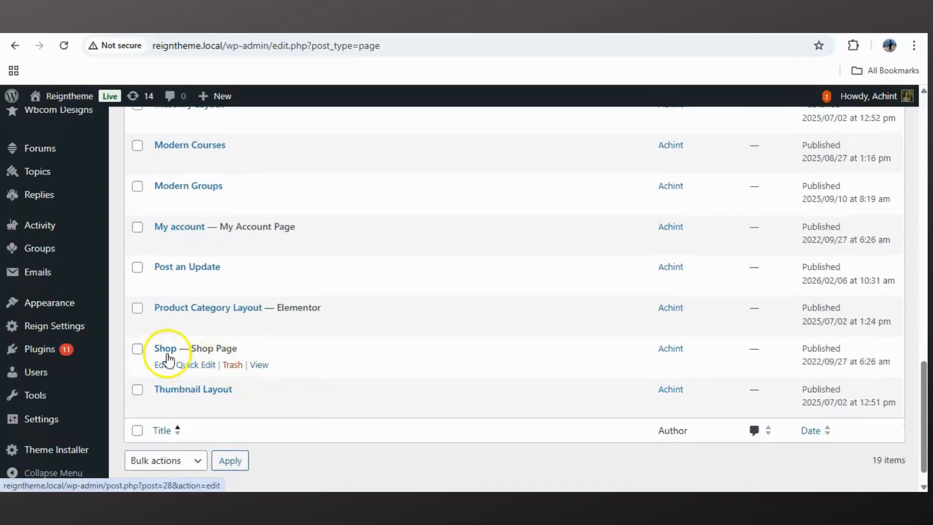
left_click(164, 365)
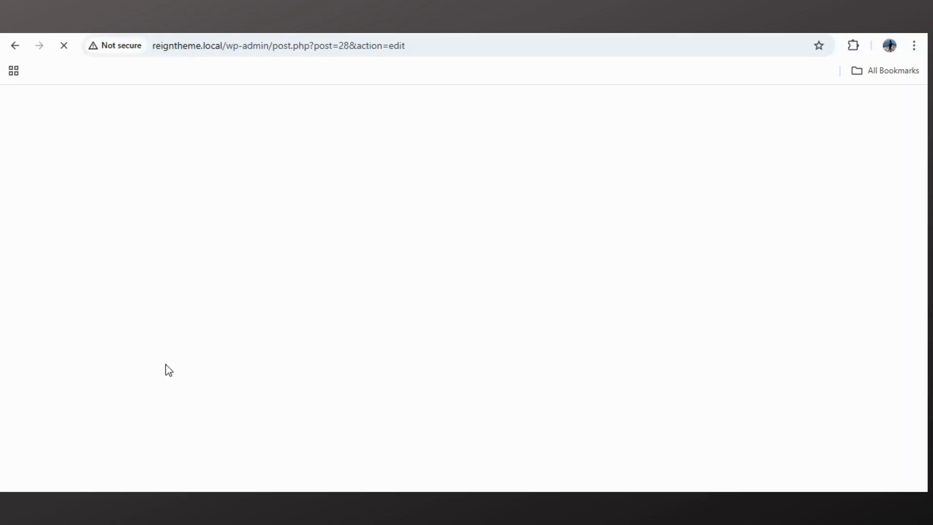
Insert the [bppfa_postform] shortcode in the Shop page's body and save the page.
left_click(140, 233)
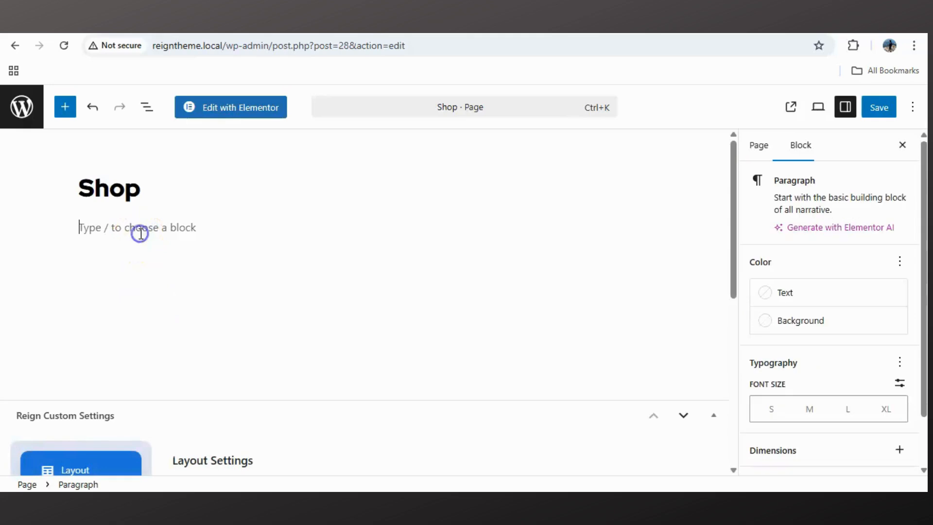
type("[bppfa_postform]")
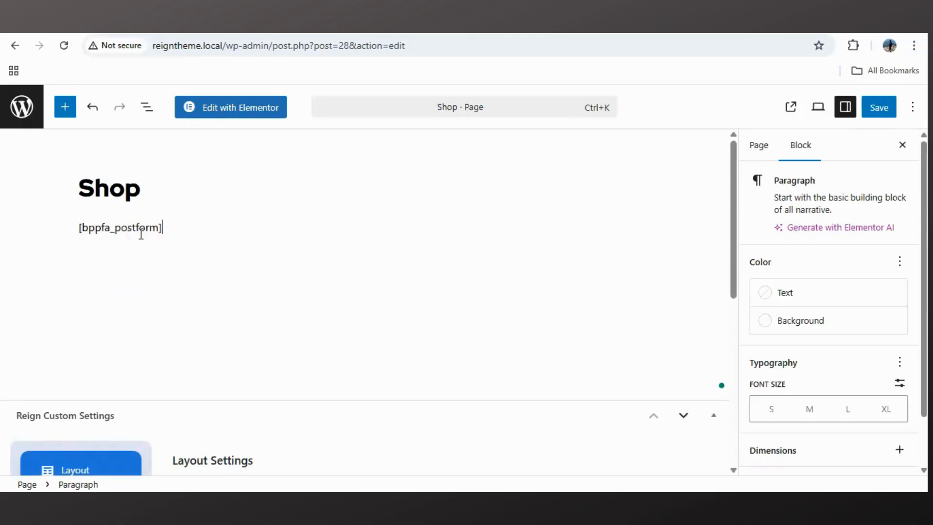
left_click(880, 107)
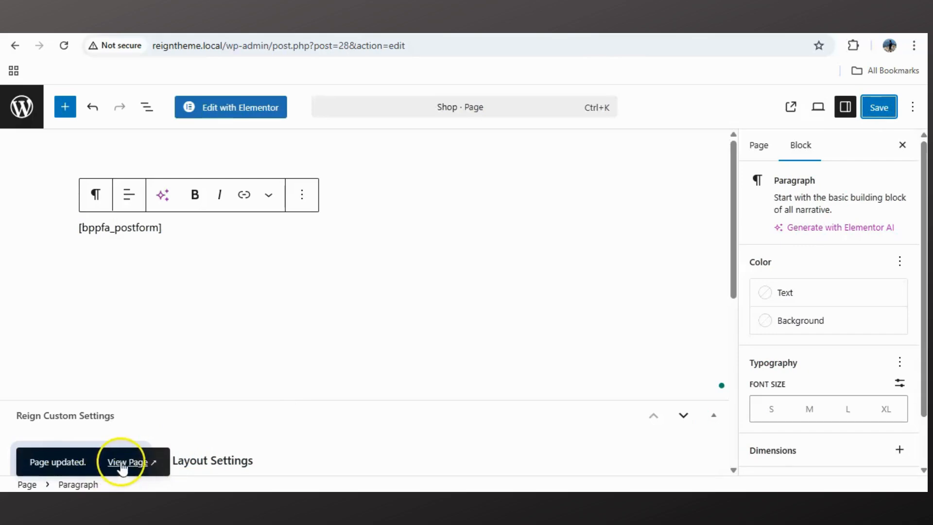
View the updated Shop page on the live site and check the post form's placement relative to the product listings.
left_click(128, 462)
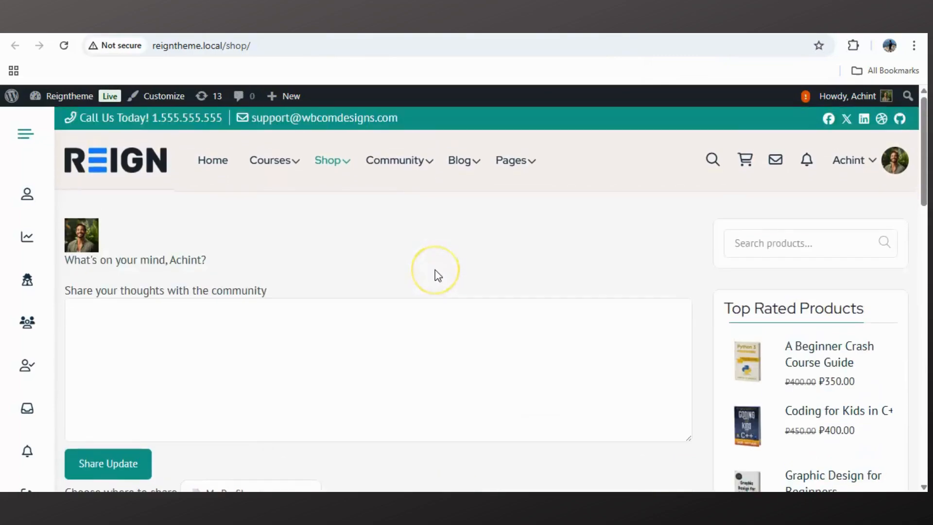
scroll(339, 364, "down", 8)
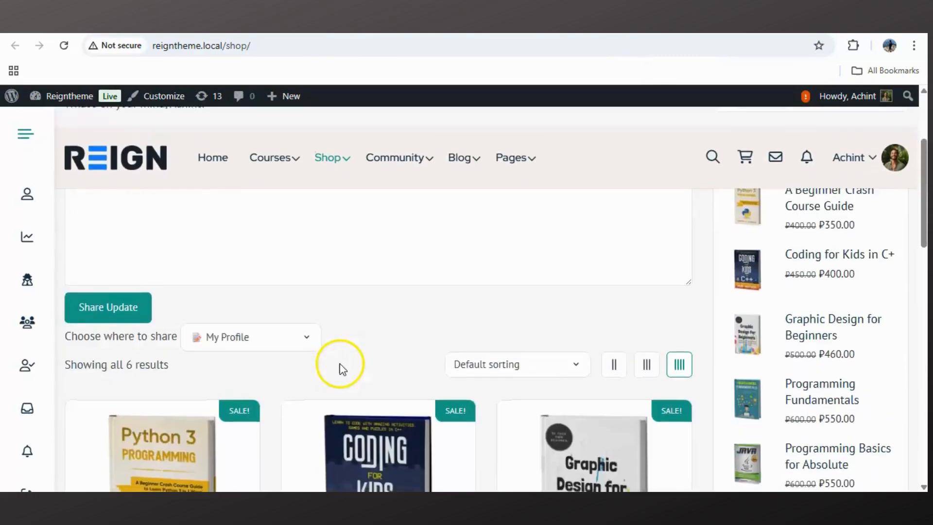
scroll(340, 366, "down", 4)
scroll(340, 364, "up", 10)
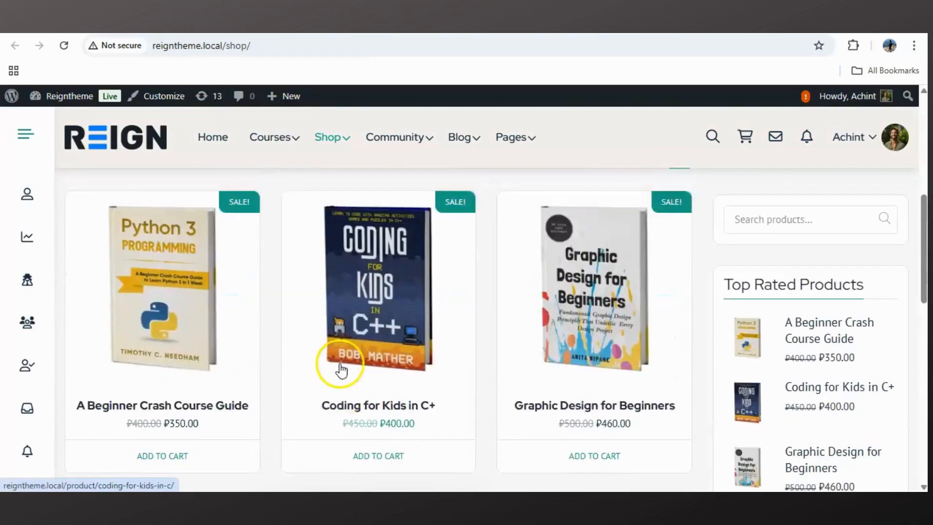
scroll(340, 365, "down", 1)
Shrink the community update text box on the Shop page to about one line in height.
left_click(204, 254)
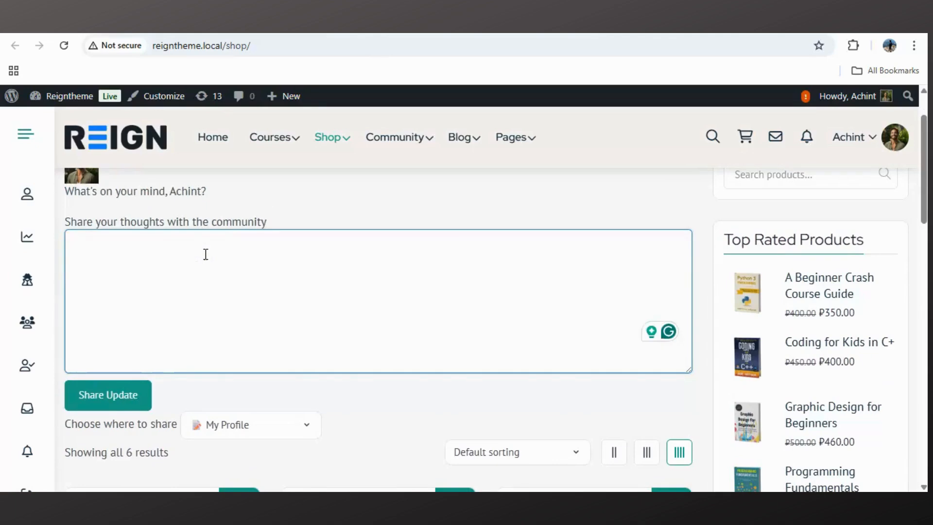
left_click(83, 395)
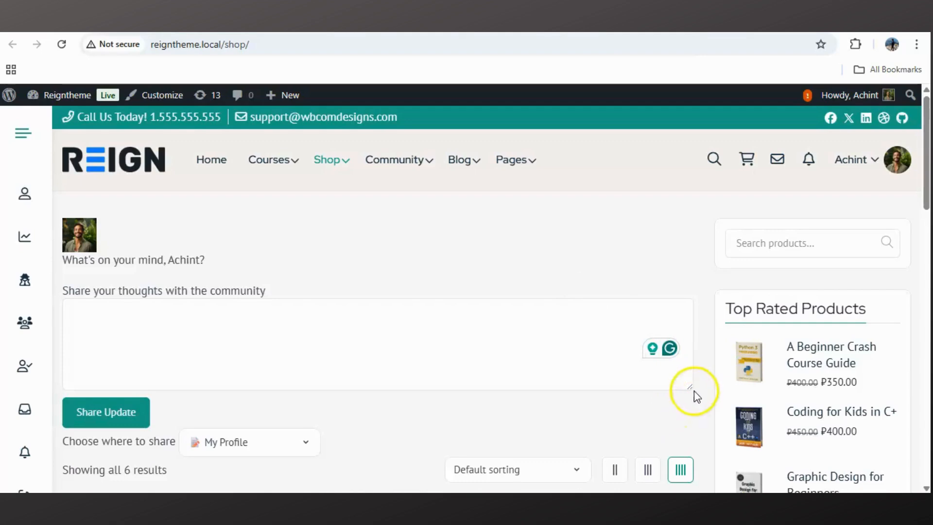
left_click_drag(689, 386, 691, 321)
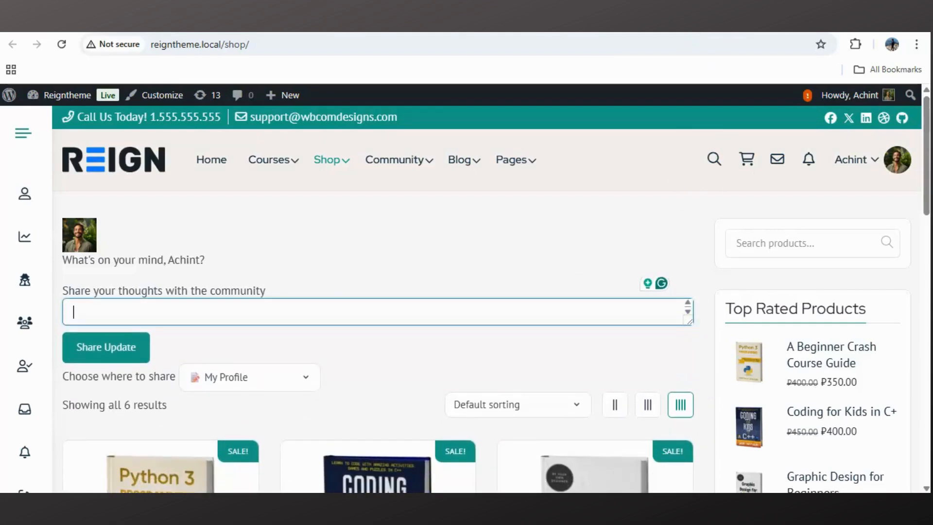
Return to the BuddyPress Post from Anywhere page in the WordPress.org plugin directory and review its banner and plugin details.
left_click(704, 19)
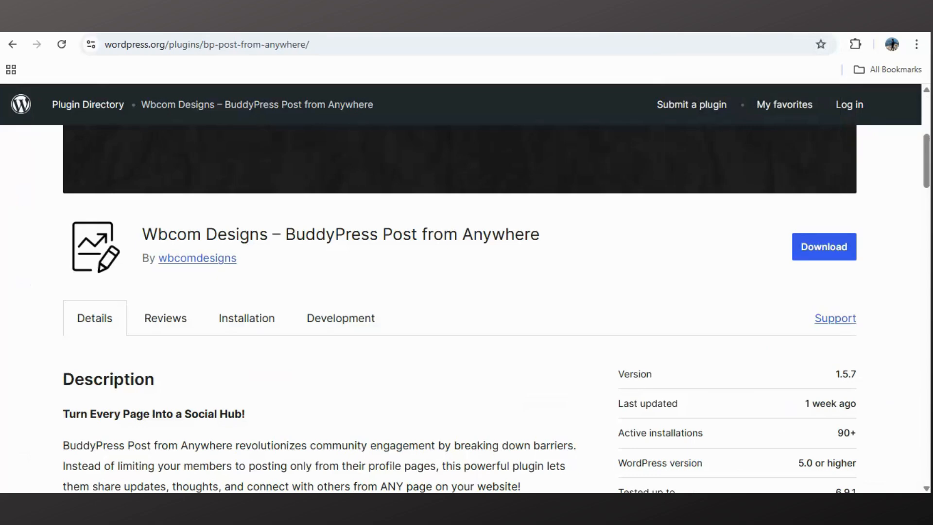
scroll(515, 223, "up", 4)
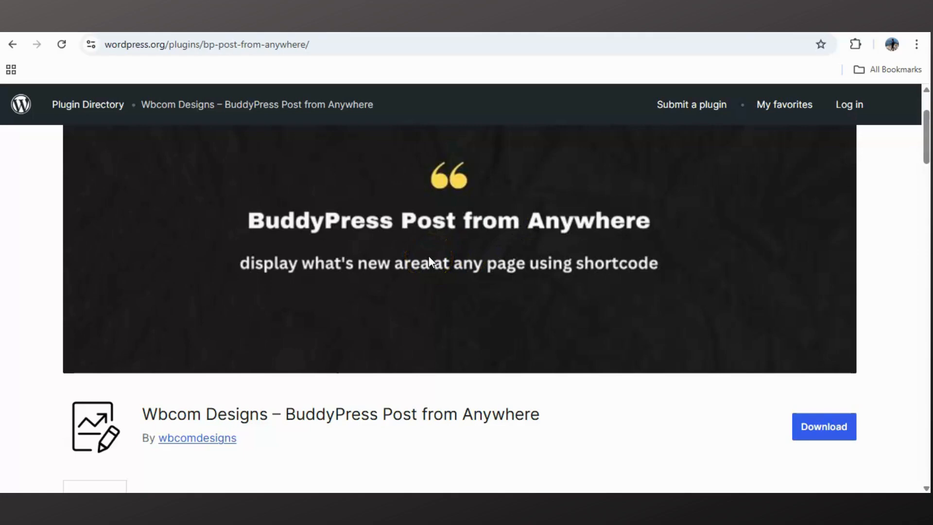
scroll(428, 261, "down", 1)
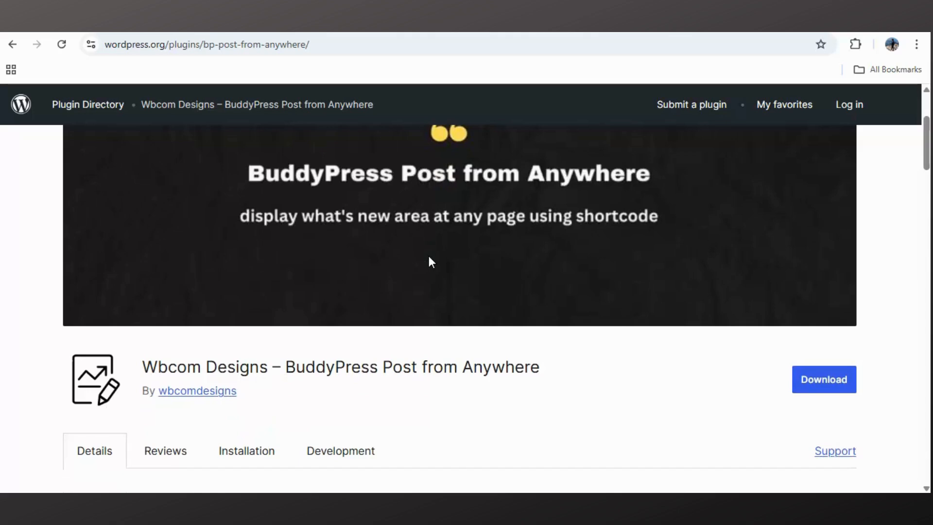
scroll(428, 257, "down", 2)
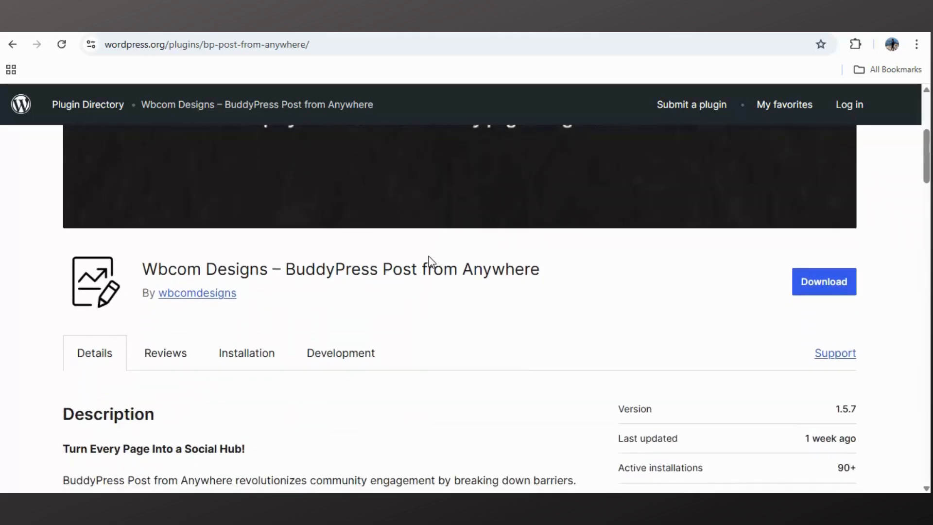